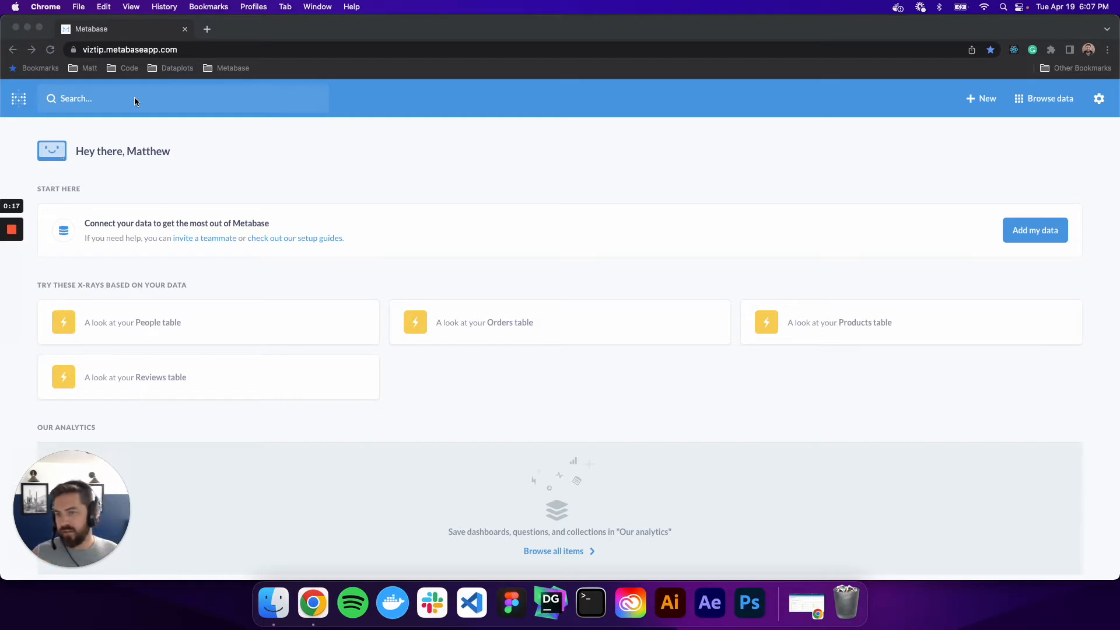
Open the form for adding a database, look through the supported database types, and return to the home page.
{"action": "left_click", "coordinate": [1037, 233]}
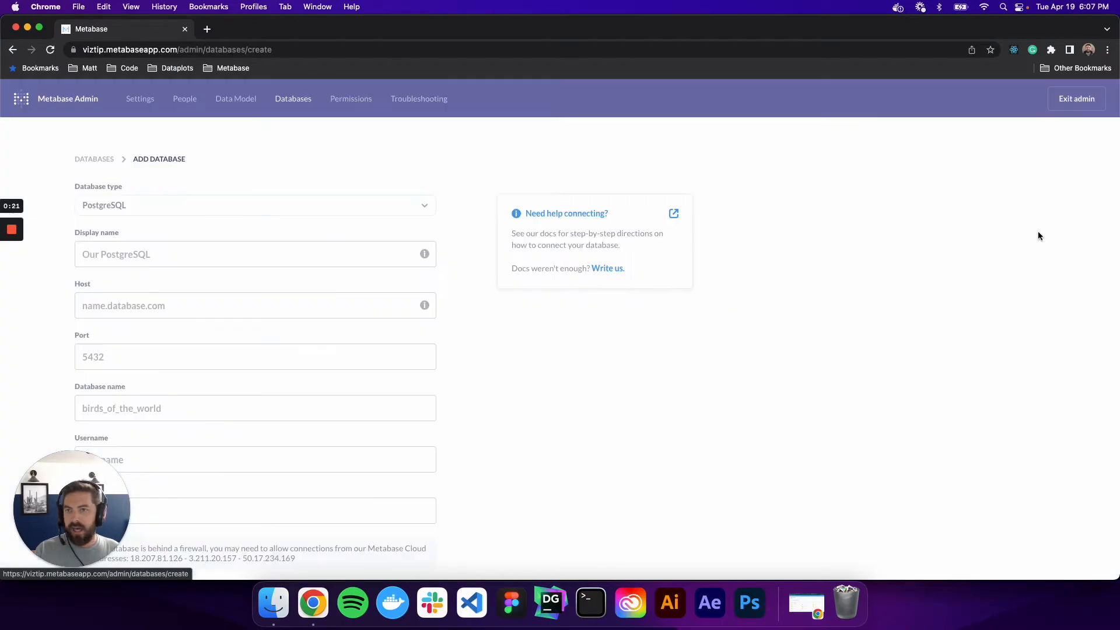
{"action": "left_click", "coordinate": [212, 209]}
{"action": "scroll", "coordinate": [210, 242], "scroll_direction": "down", "scroll_amount": 5}
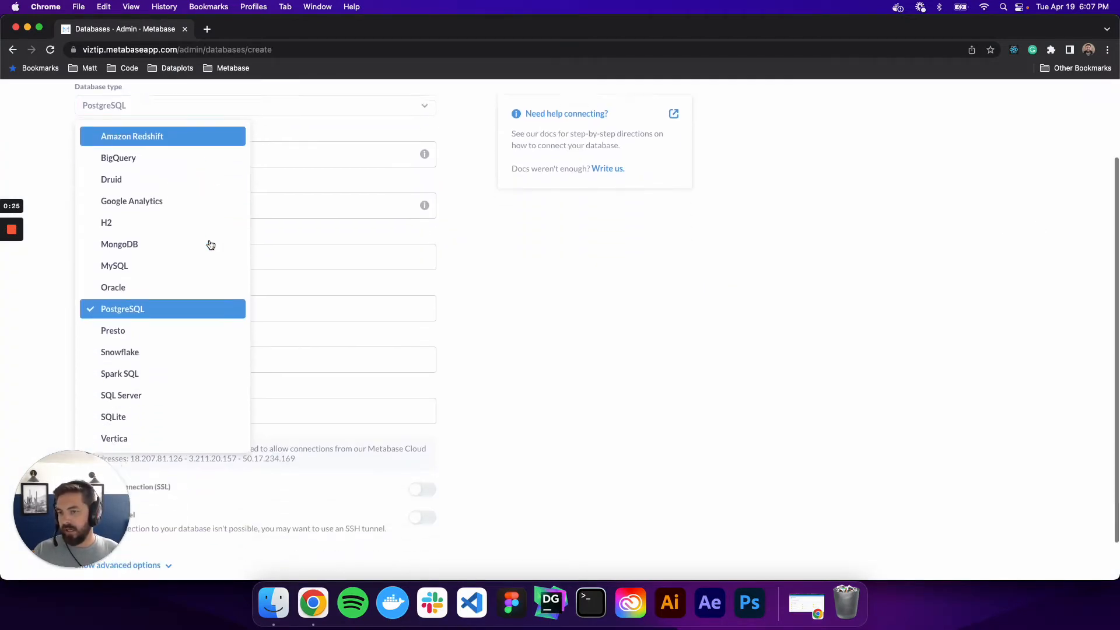
{"action": "scroll", "coordinate": [204, 362], "scroll_direction": "up", "scroll_amount": 5}
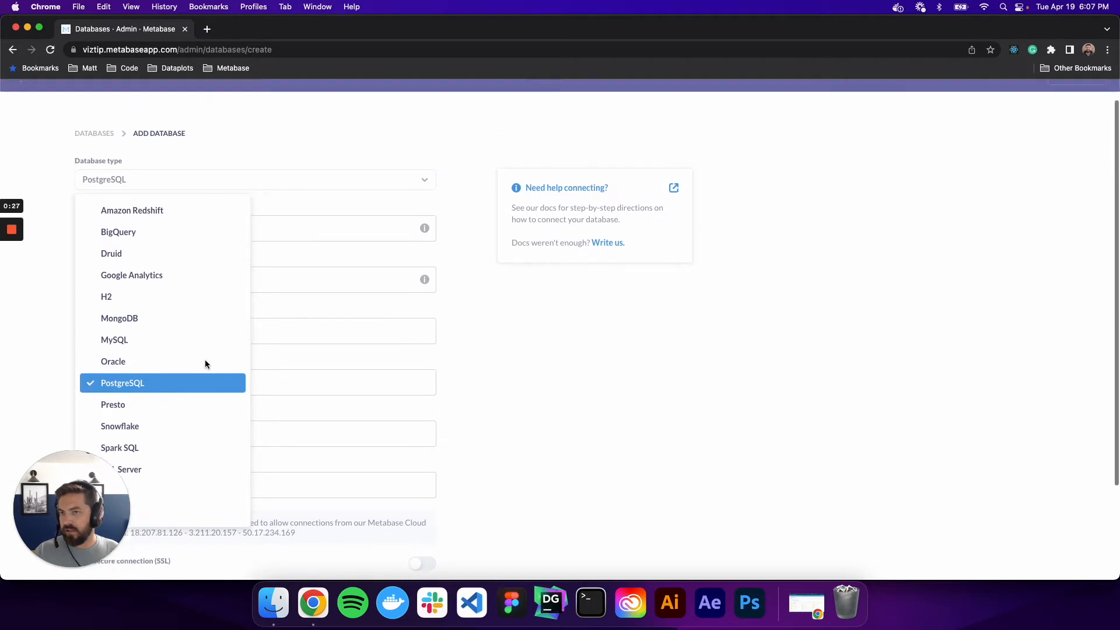
{"action": "left_click", "coordinate": [12, 50]}
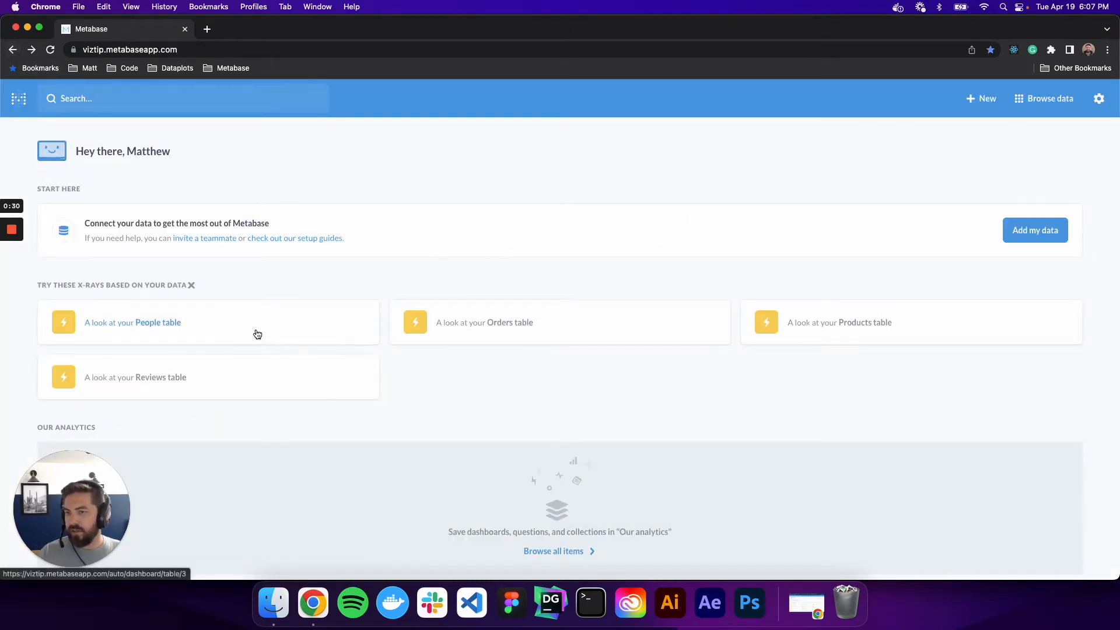
Browse the tables in the Sample Database and return to the home page.
{"action": "scroll", "coordinate": [321, 333], "scroll_direction": "down", "scroll_amount": 3}
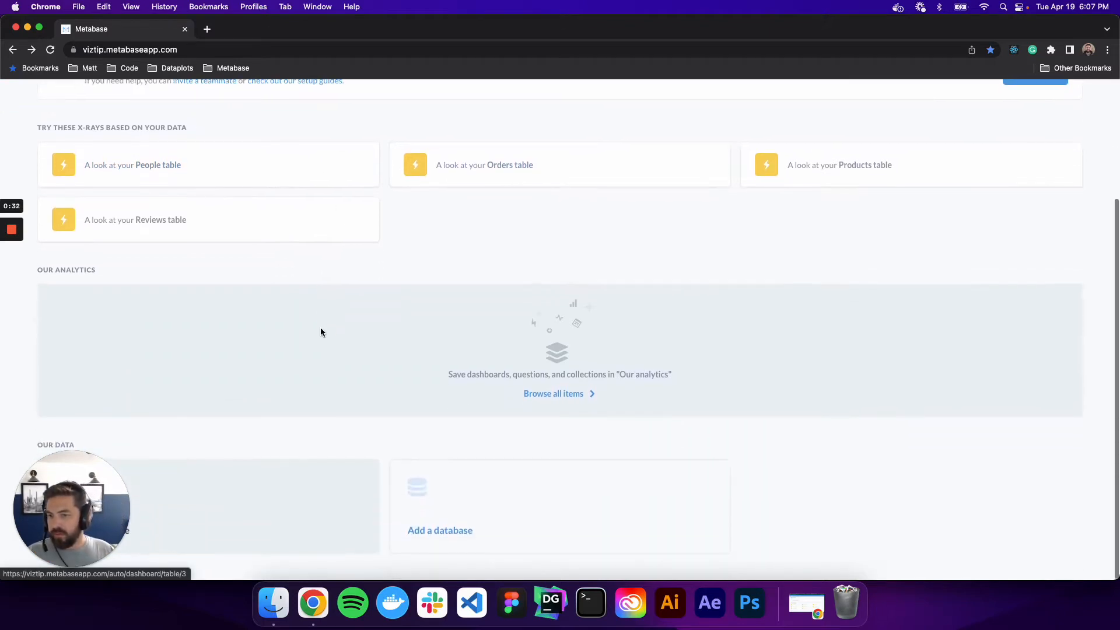
{"action": "left_click_drag", "start_coordinate": [111, 481], "coordinate": [114, 322]}
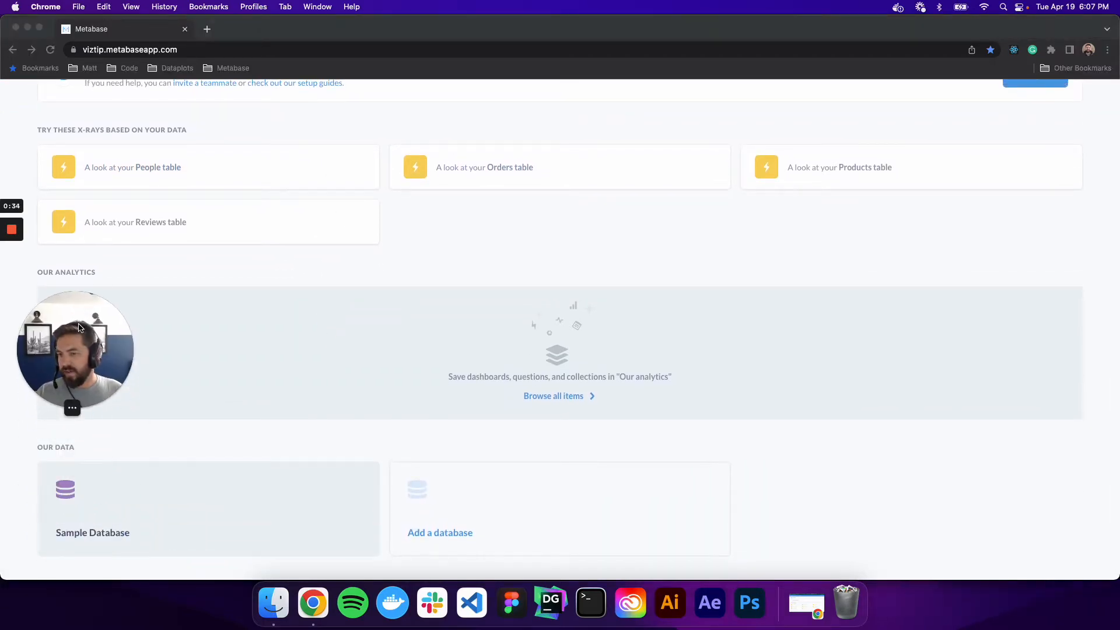
{"action": "left_click", "coordinate": [174, 518]}
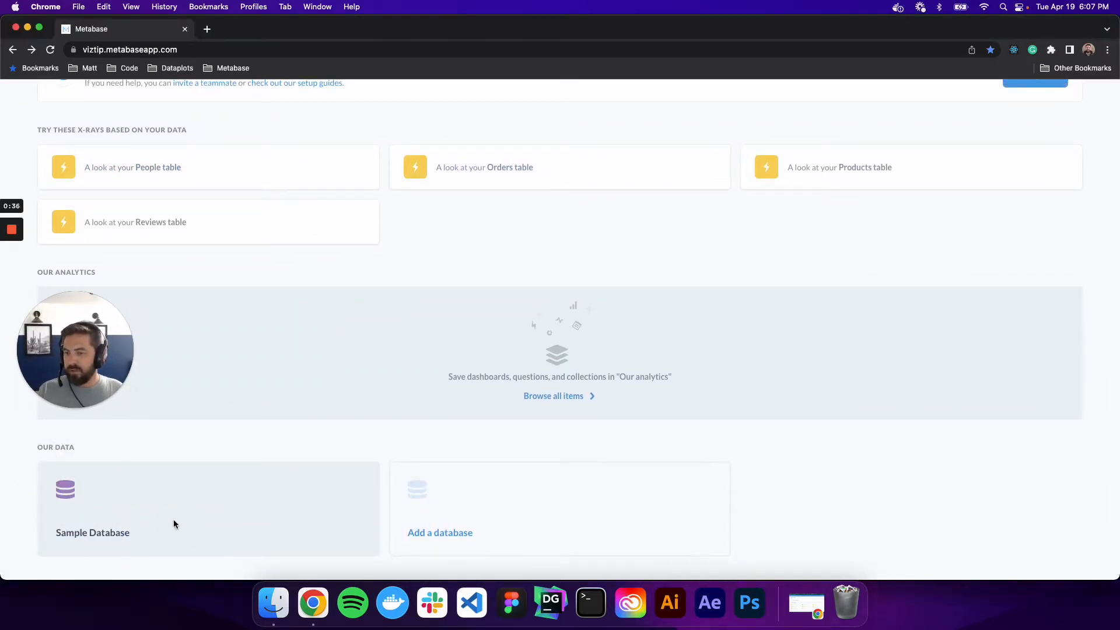
{"action": "left_click", "coordinate": [173, 515]}
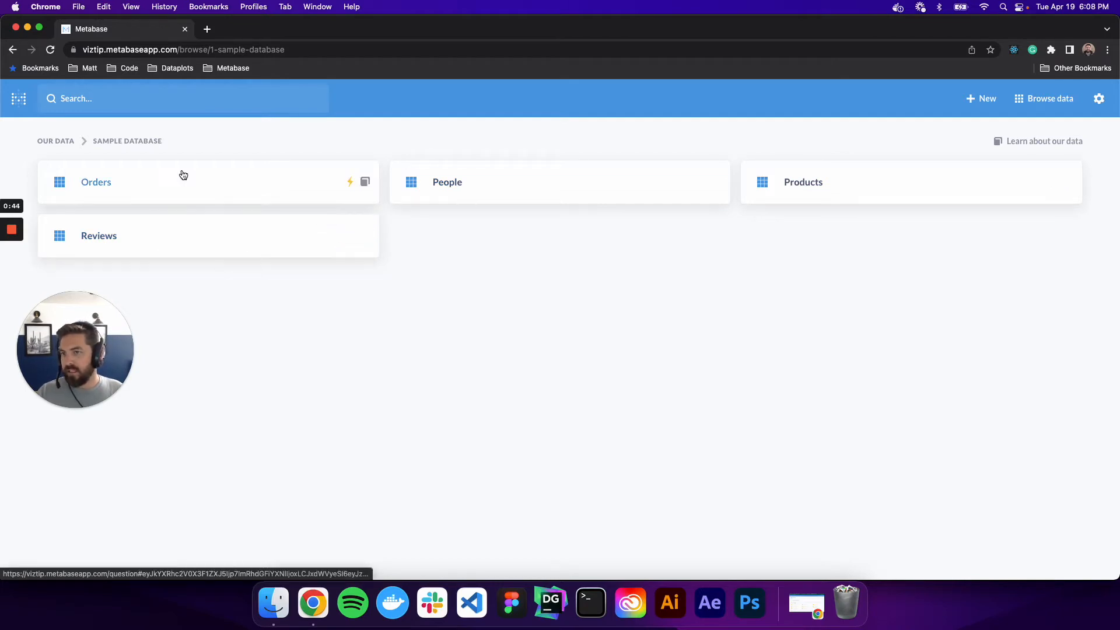
{"action": "left_click", "coordinate": [19, 101]}
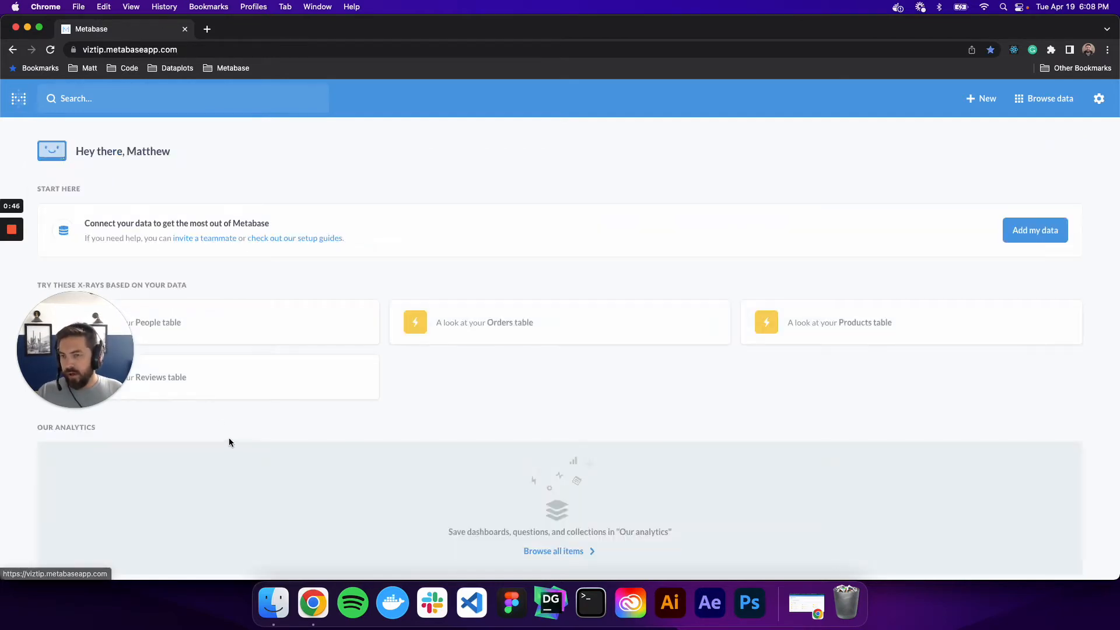
{"action": "left_click_drag", "start_coordinate": [123, 337], "coordinate": [118, 487]}
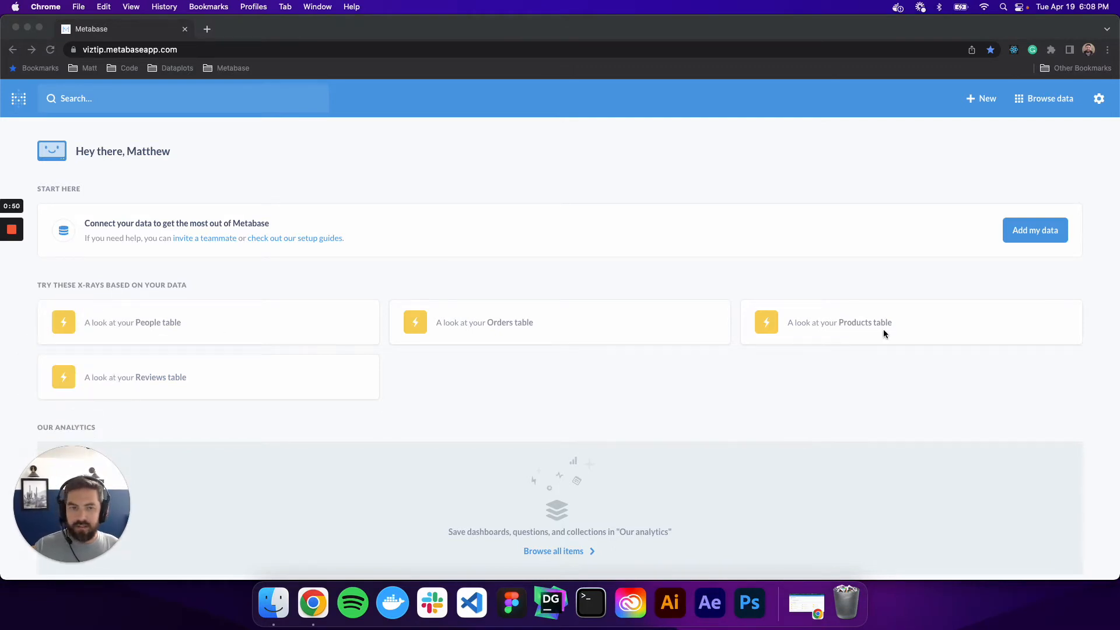
{"action": "scroll", "coordinate": [360, 368], "scroll_direction": "down", "scroll_amount": 3}
{"action": "scroll", "coordinate": [360, 369], "scroll_direction": "up", "scroll_amount": 3}
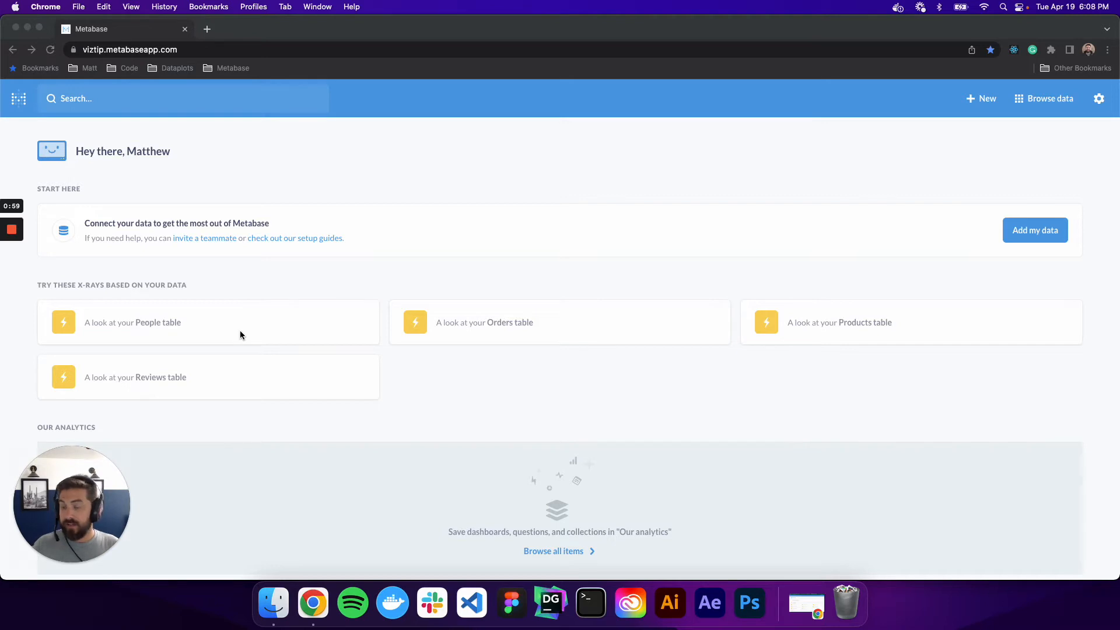
Open the automatic X-ray of the People table and examine its overview, location and distribution charts, then return to the home page.
{"action": "left_click", "coordinate": [149, 335]}
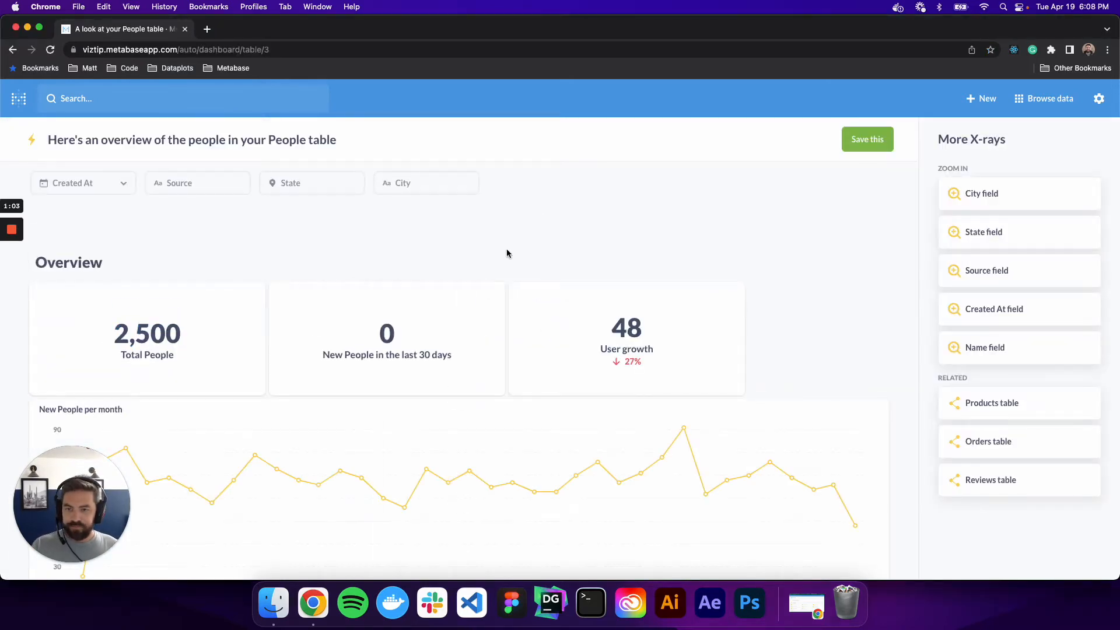
{"action": "scroll", "coordinate": [513, 248], "scroll_direction": "down", "scroll_amount": 2}
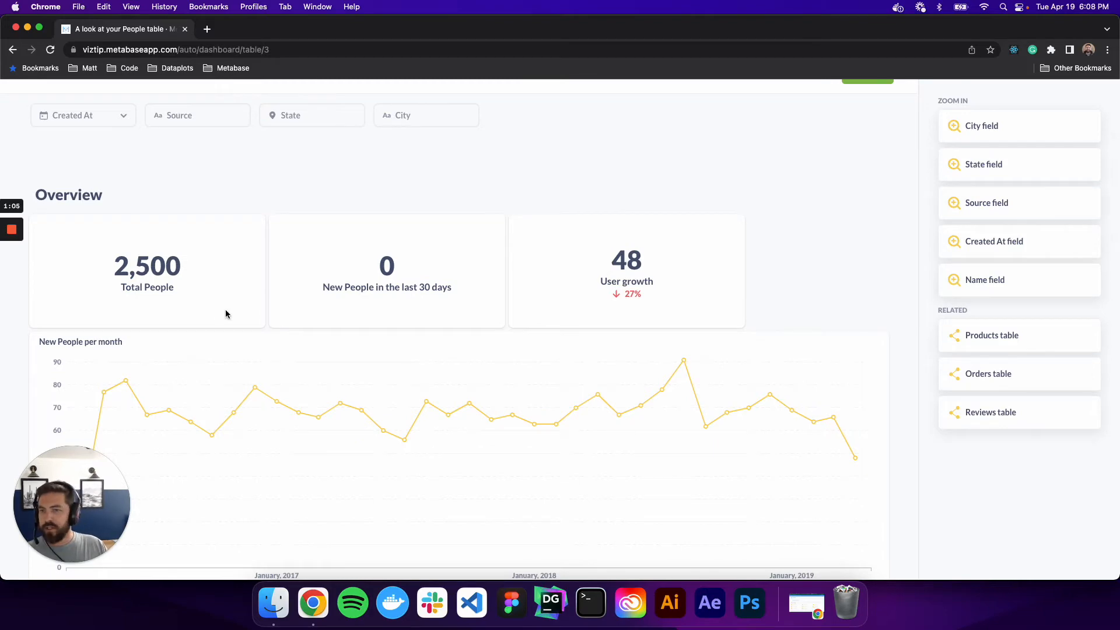
{"action": "scroll", "coordinate": [212, 303], "scroll_direction": "down", "scroll_amount": 3}
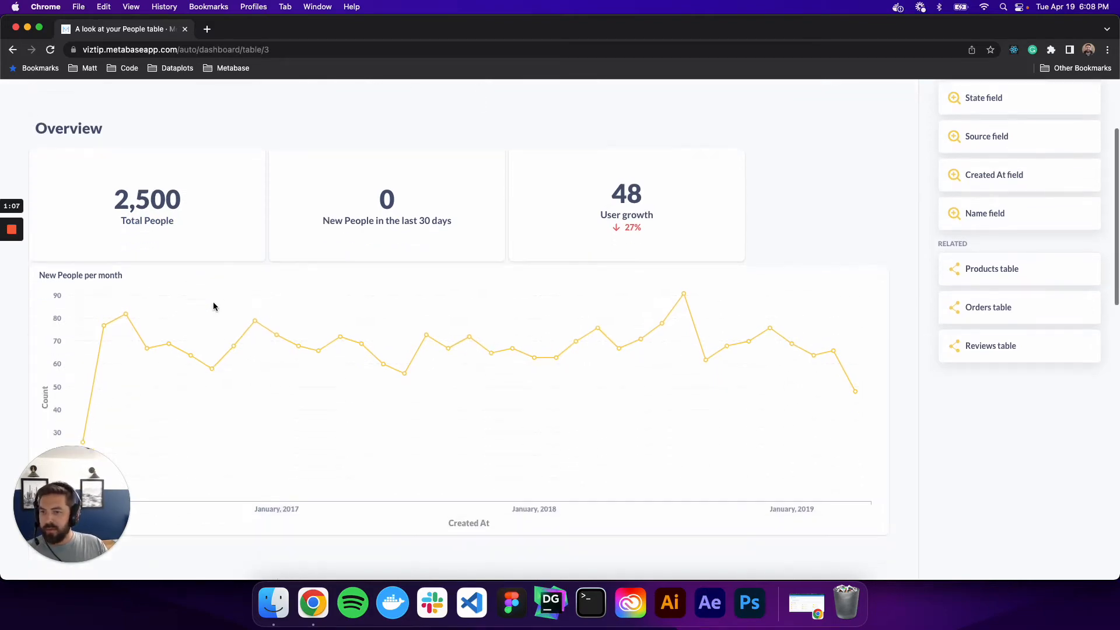
{"action": "scroll", "coordinate": [124, 274], "scroll_direction": "down", "scroll_amount": 9}
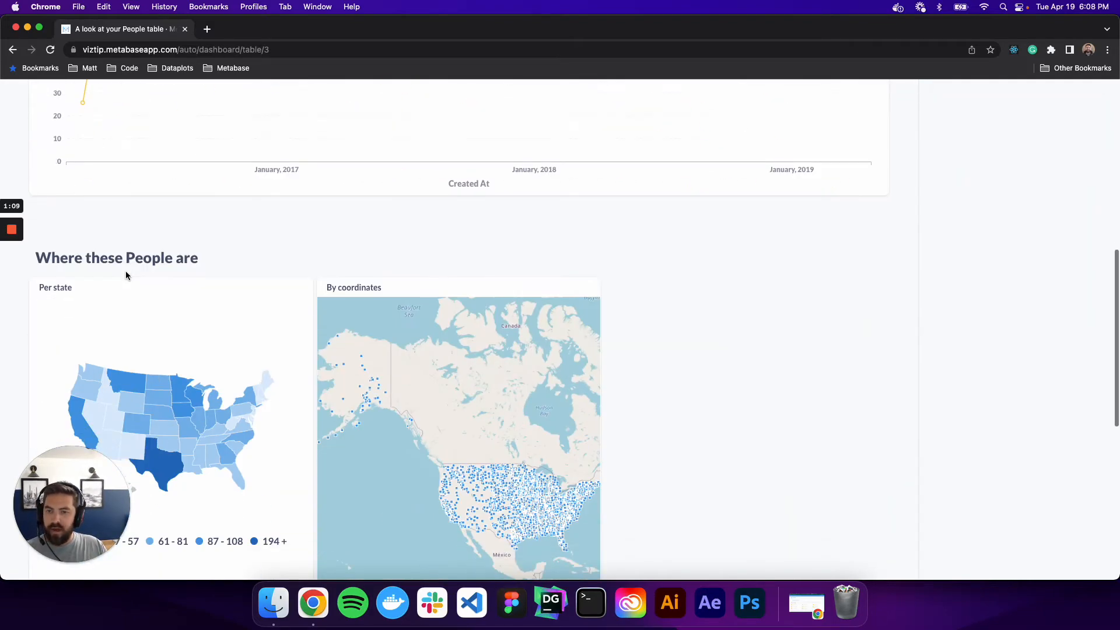
{"action": "scroll", "coordinate": [247, 282], "scroll_direction": "down", "scroll_amount": 4}
{"action": "scroll", "coordinate": [408, 310], "scroll_direction": "up", "scroll_amount": 1}
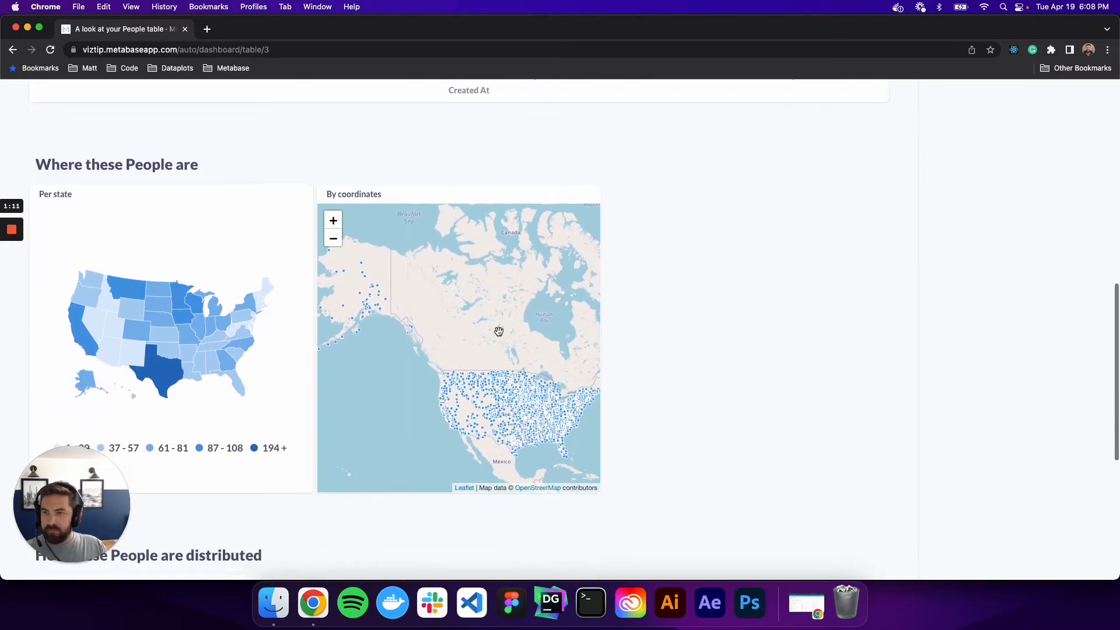
{"action": "scroll", "coordinate": [499, 331], "scroll_direction": "down", "scroll_amount": 5}
{"action": "scroll", "coordinate": [499, 331], "scroll_direction": "down", "scroll_amount": 5}
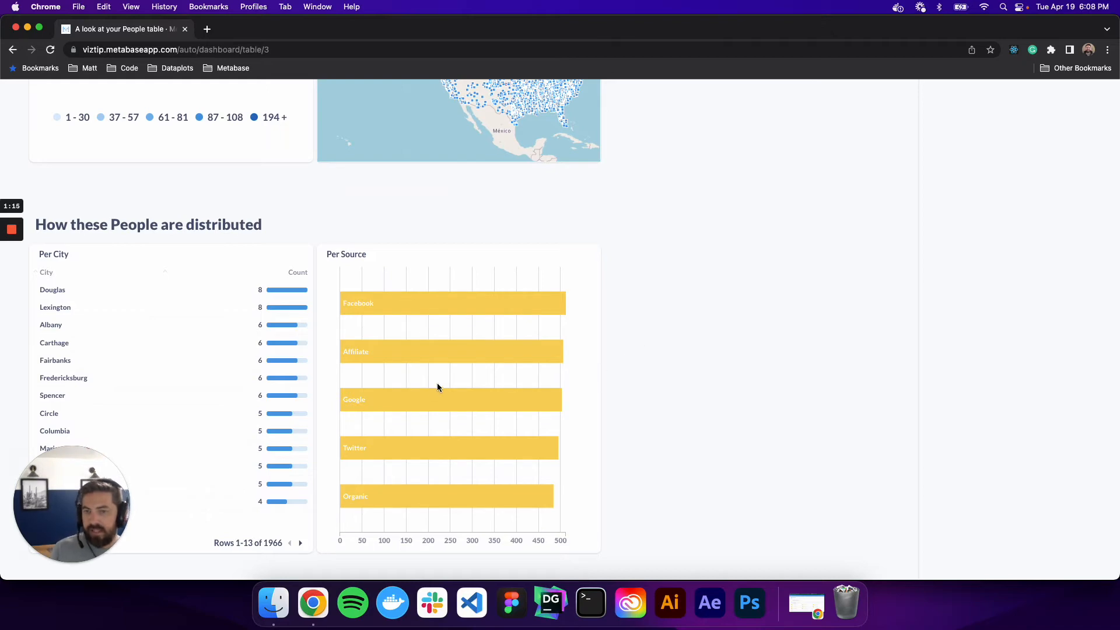
{"action": "scroll", "coordinate": [436, 387], "scroll_direction": "up", "scroll_amount": 10}
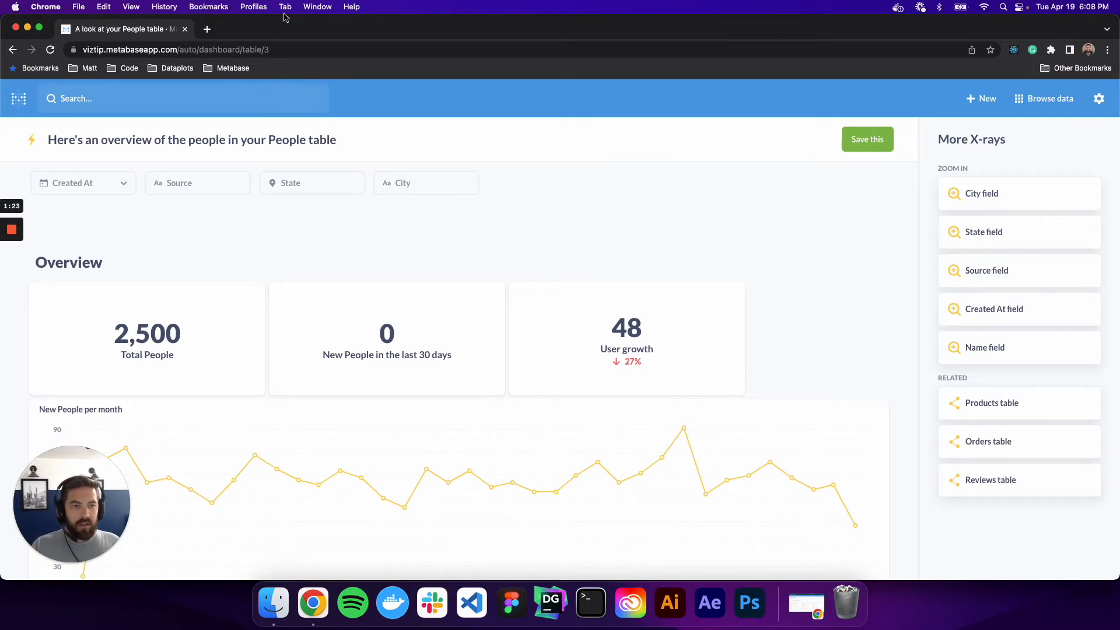
{"action": "left_click", "coordinate": [19, 101]}
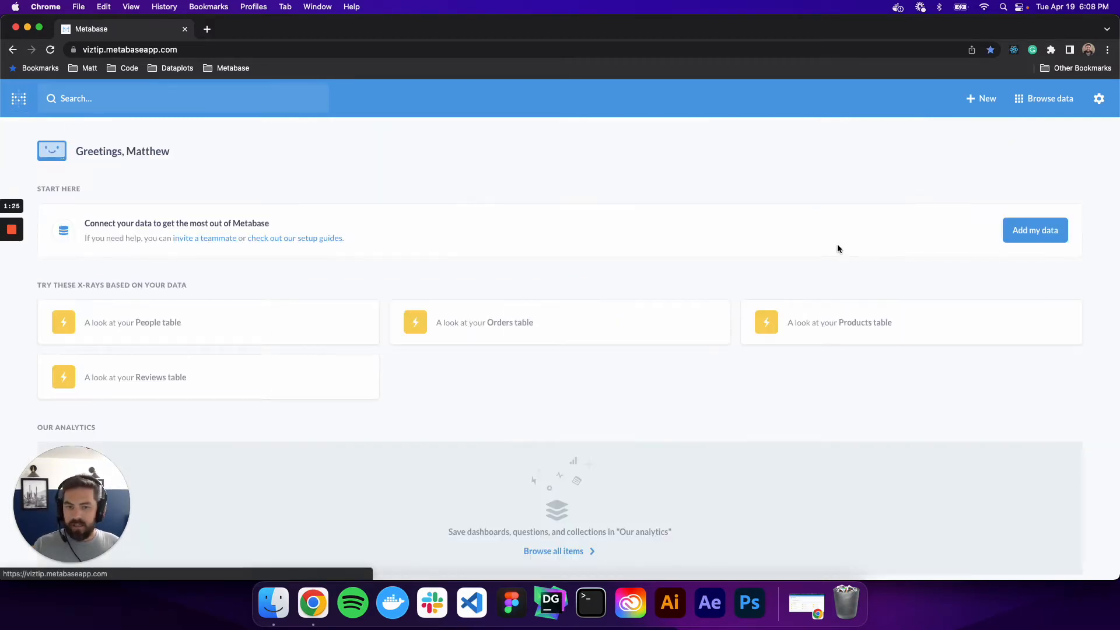
Create a new question with the Sample Database's Orders table as its starting data.
{"action": "left_click", "coordinate": [989, 108]}
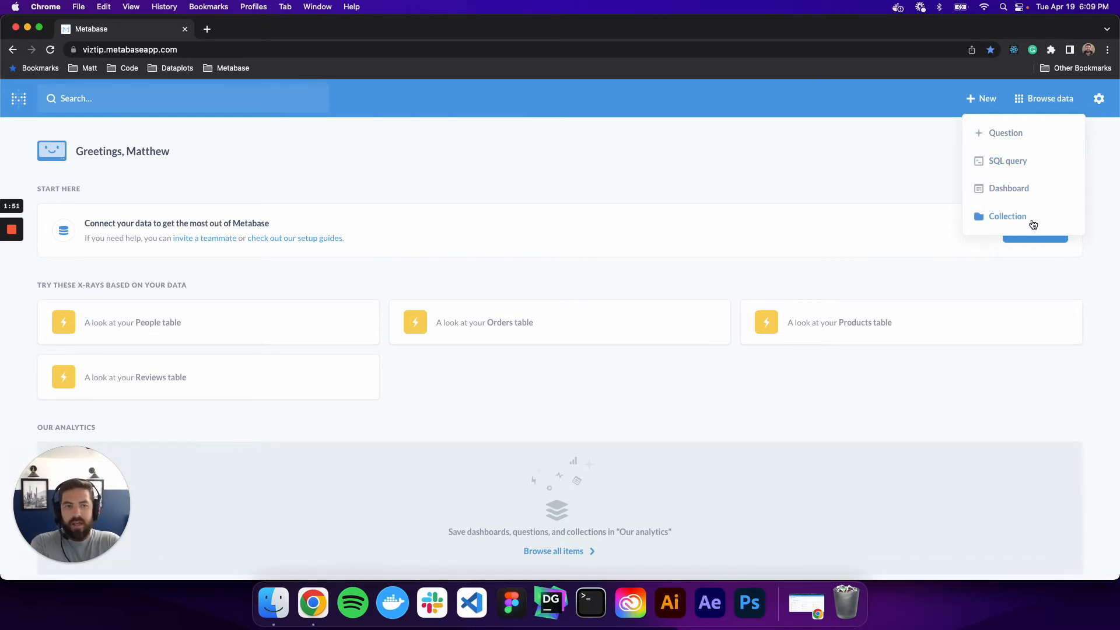
{"action": "left_click", "coordinate": [1012, 133]}
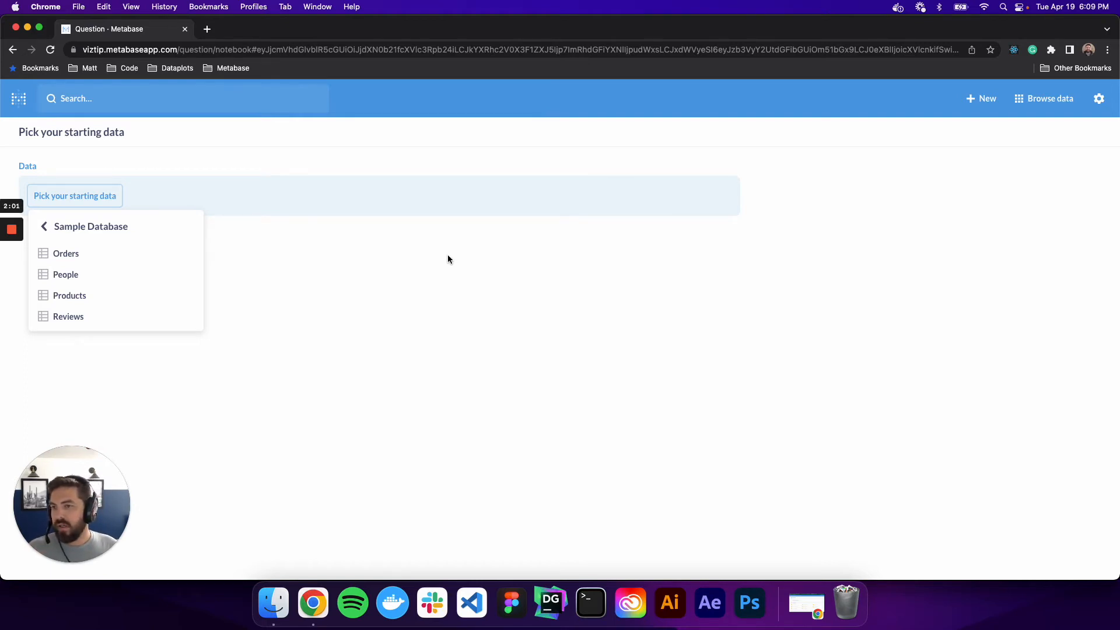
{"action": "left_click", "coordinate": [99, 261]}
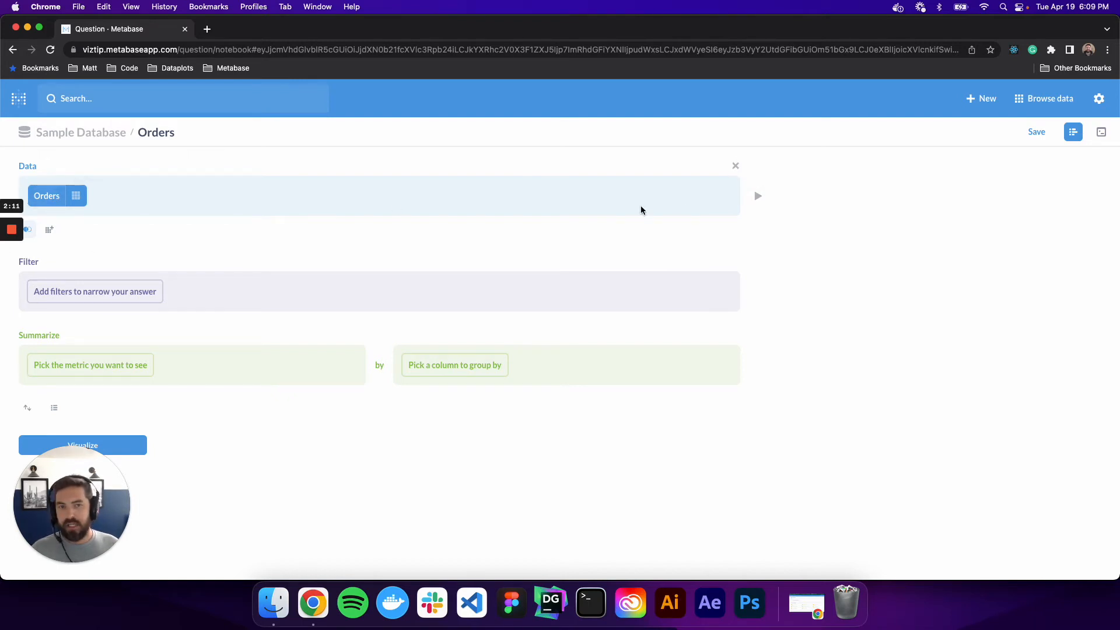
Preview the rows of the Orders starting data and close the preview.
{"action": "left_click", "coordinate": [761, 200]}
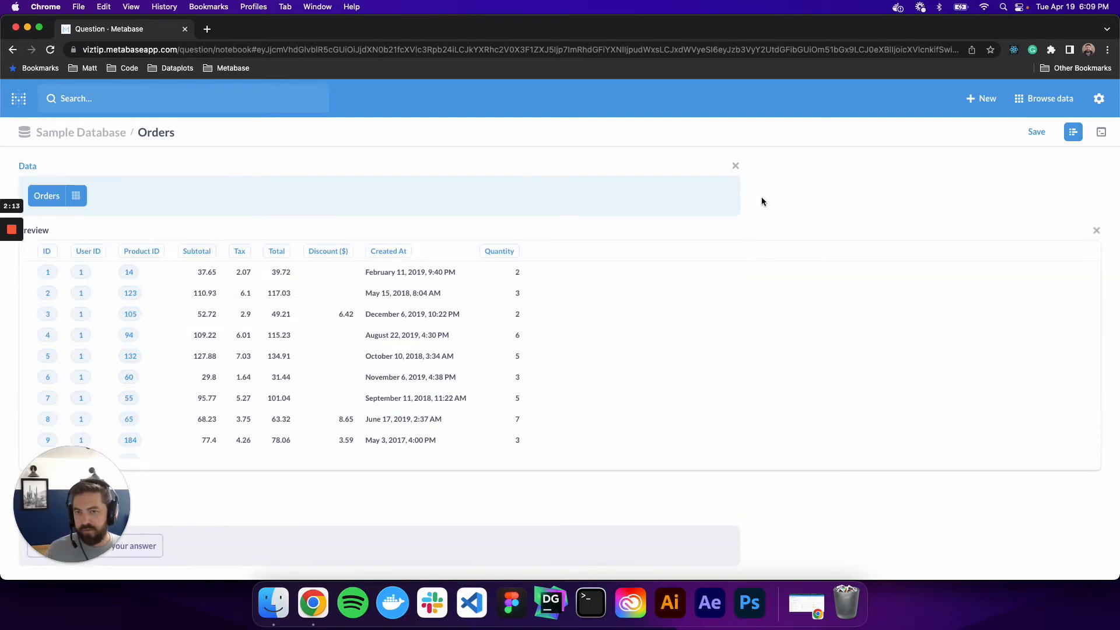
{"action": "scroll", "coordinate": [309, 361], "scroll_direction": "down", "scroll_amount": 5}
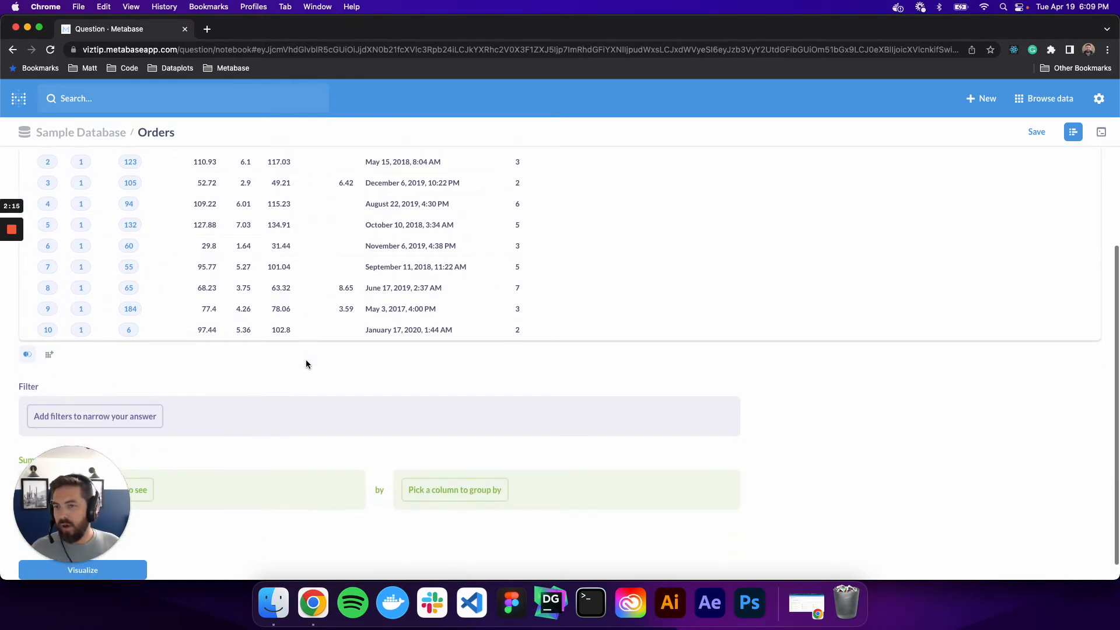
{"action": "scroll", "coordinate": [306, 359], "scroll_direction": "up", "scroll_amount": 5}
{"action": "left_click", "coordinate": [1096, 230]}
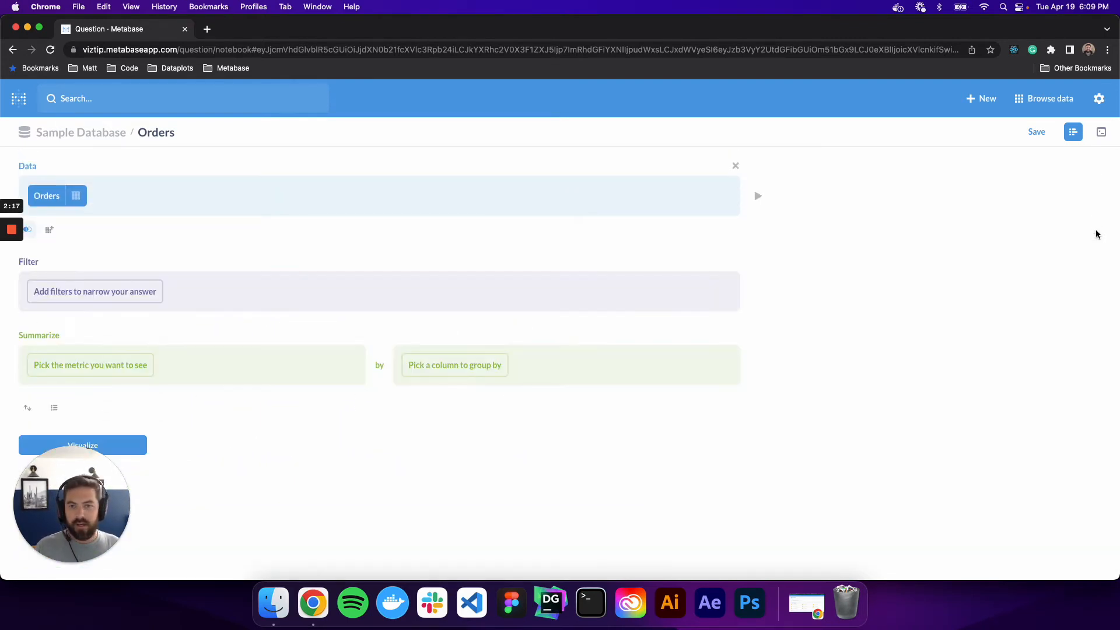
{"action": "left_click", "coordinate": [50, 229]}
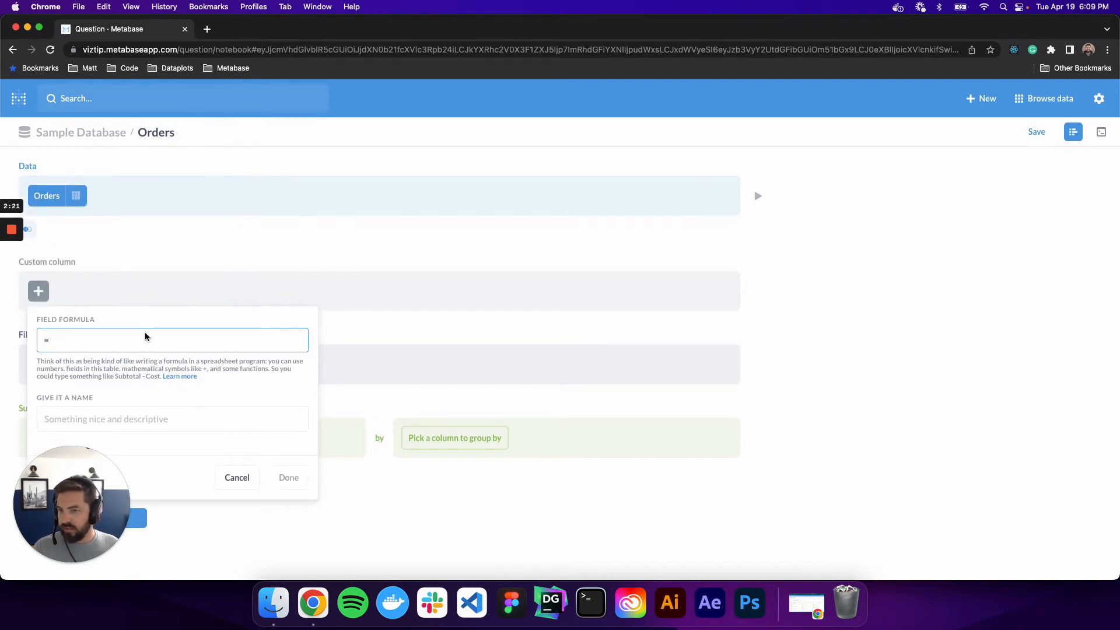
{"action": "left_click", "coordinate": [239, 478]}
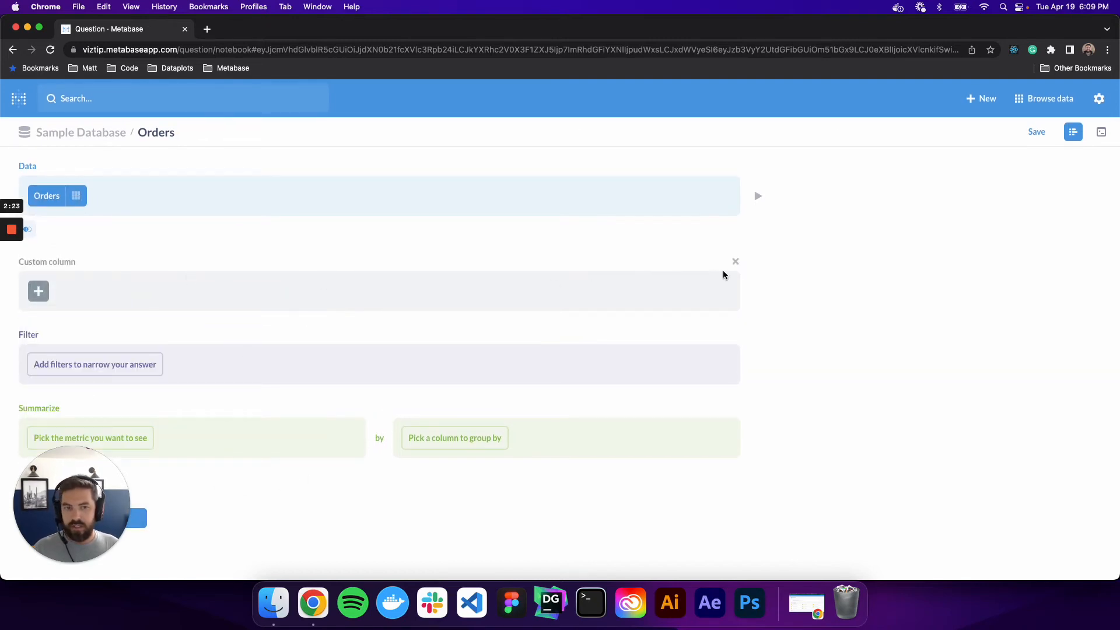
{"action": "left_click", "coordinate": [736, 262]}
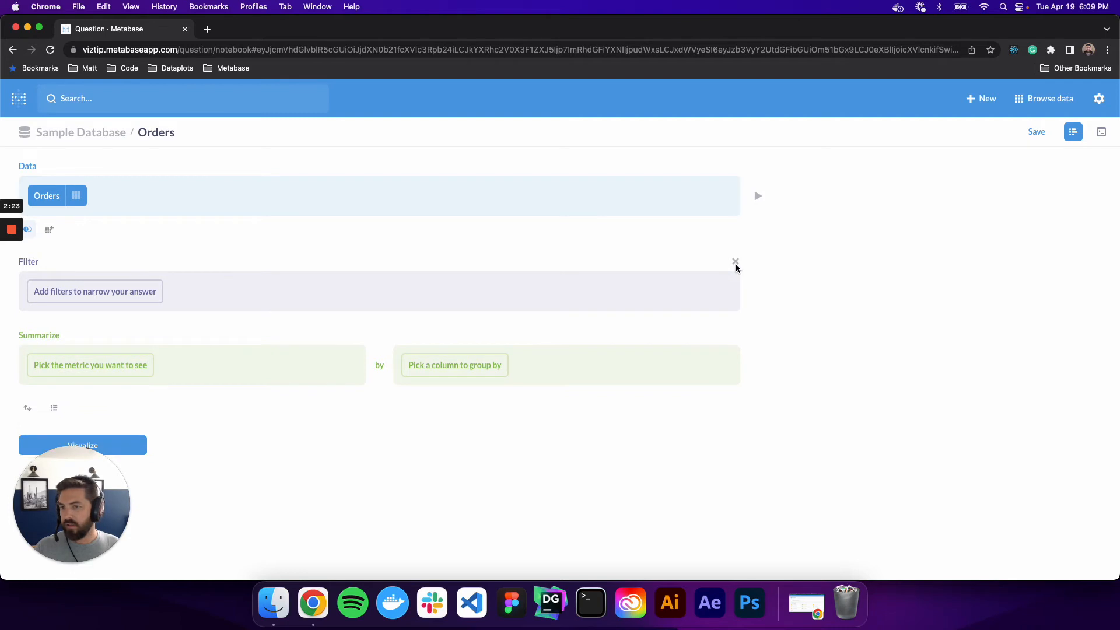
Try joining the People table to Orders on User ID = ID, preview the joined rows, and remove the join.
{"action": "left_click", "coordinate": [27, 229]}
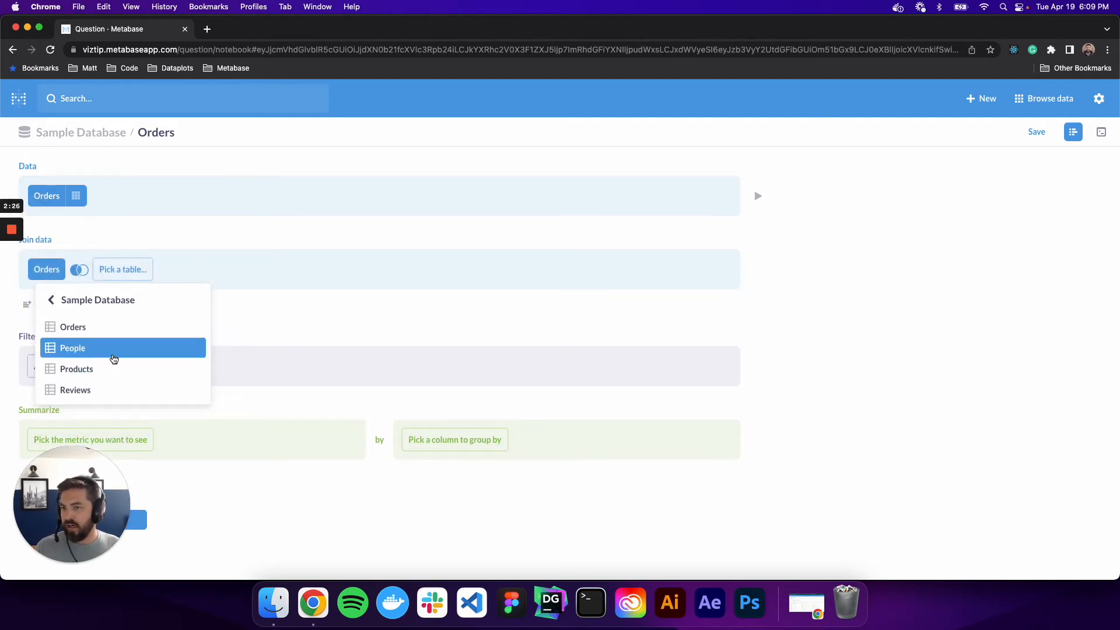
{"action": "left_click", "coordinate": [111, 349]}
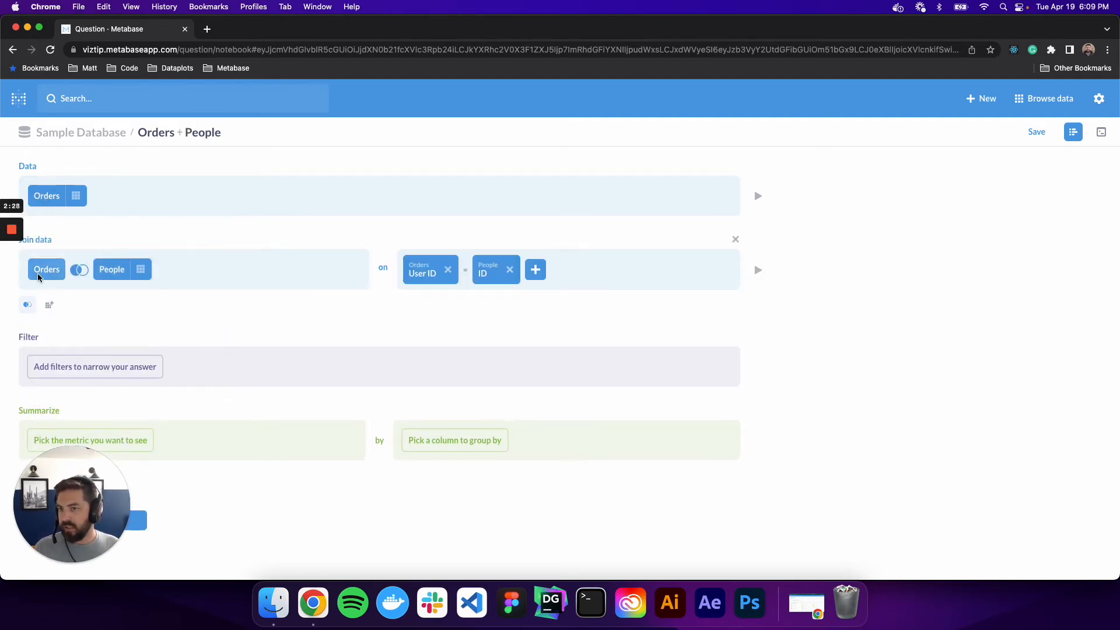
{"action": "left_click", "coordinate": [81, 271]}
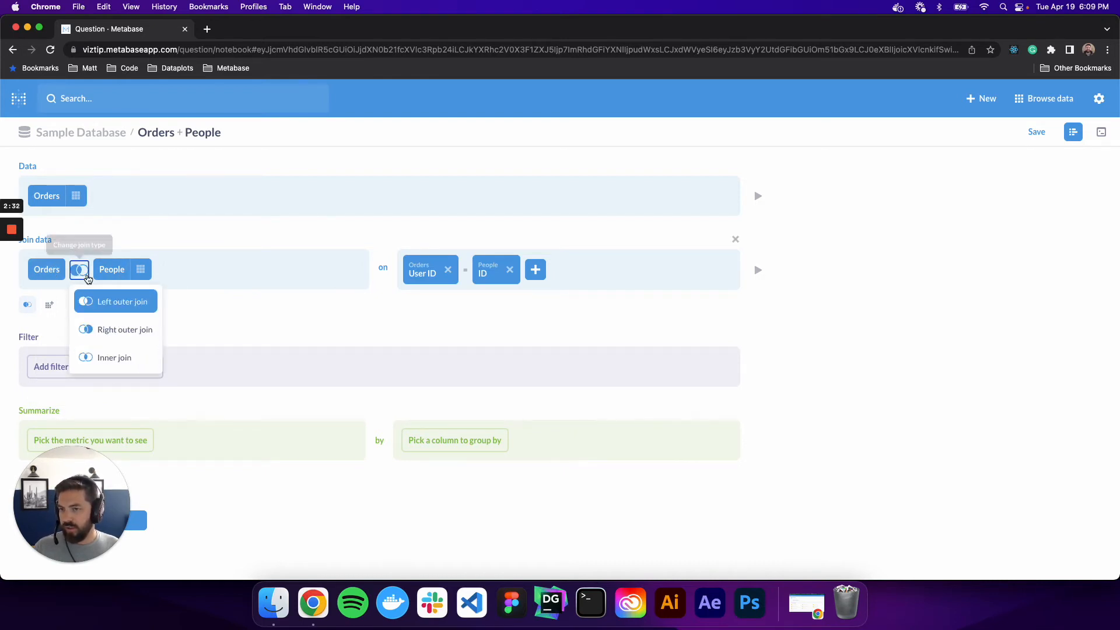
{"action": "left_click", "coordinate": [317, 330]}
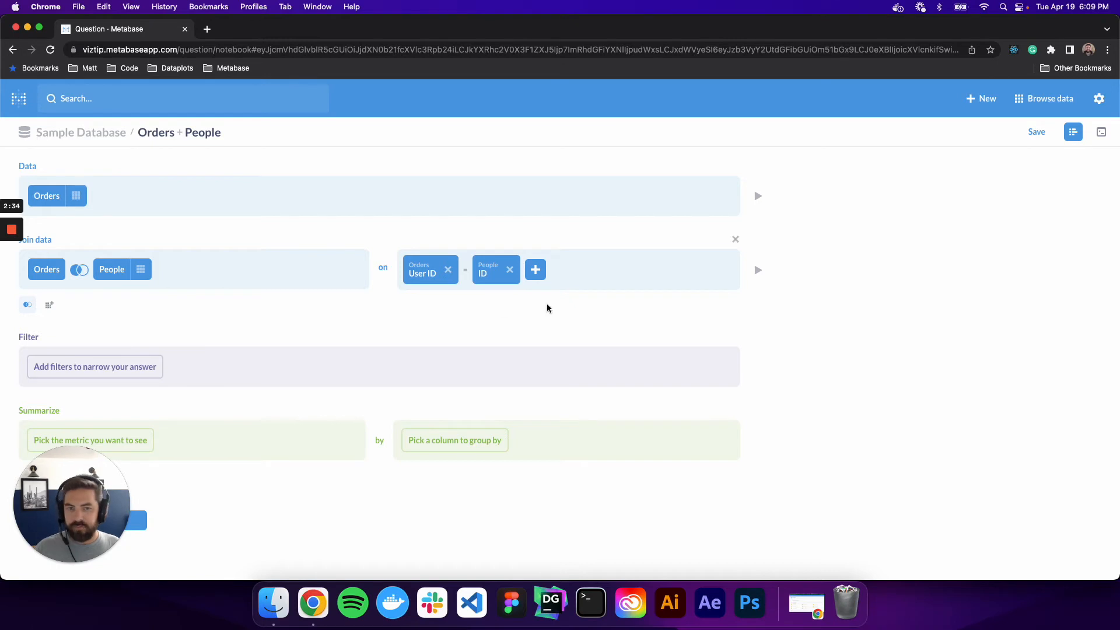
{"action": "left_click", "coordinate": [762, 275]}
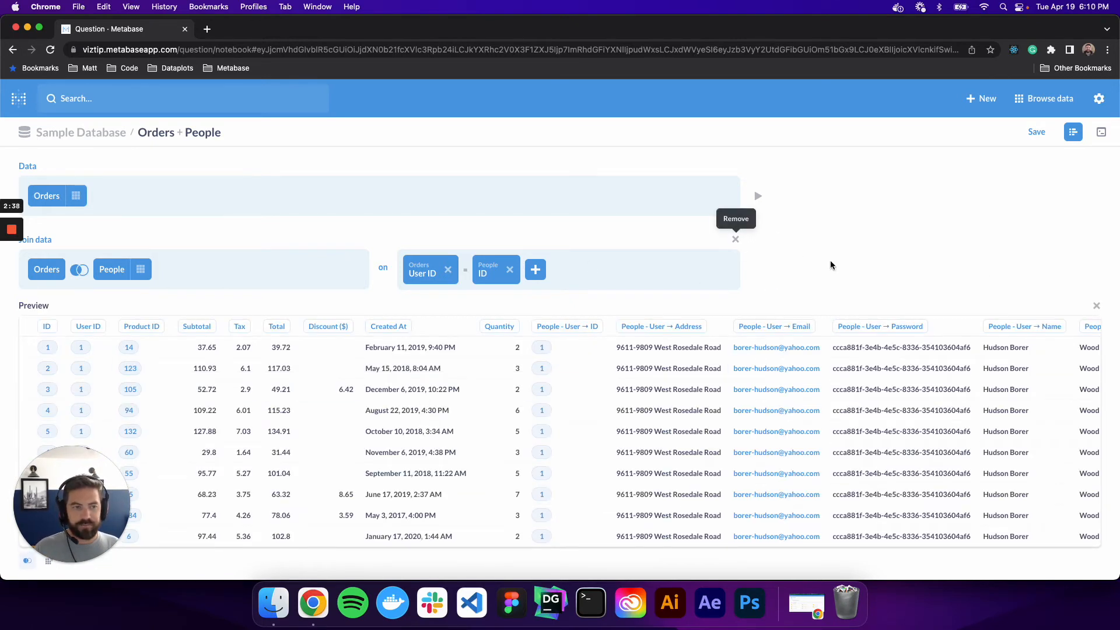
{"action": "left_click", "coordinate": [1097, 306]}
{"action": "left_click", "coordinate": [736, 240]}
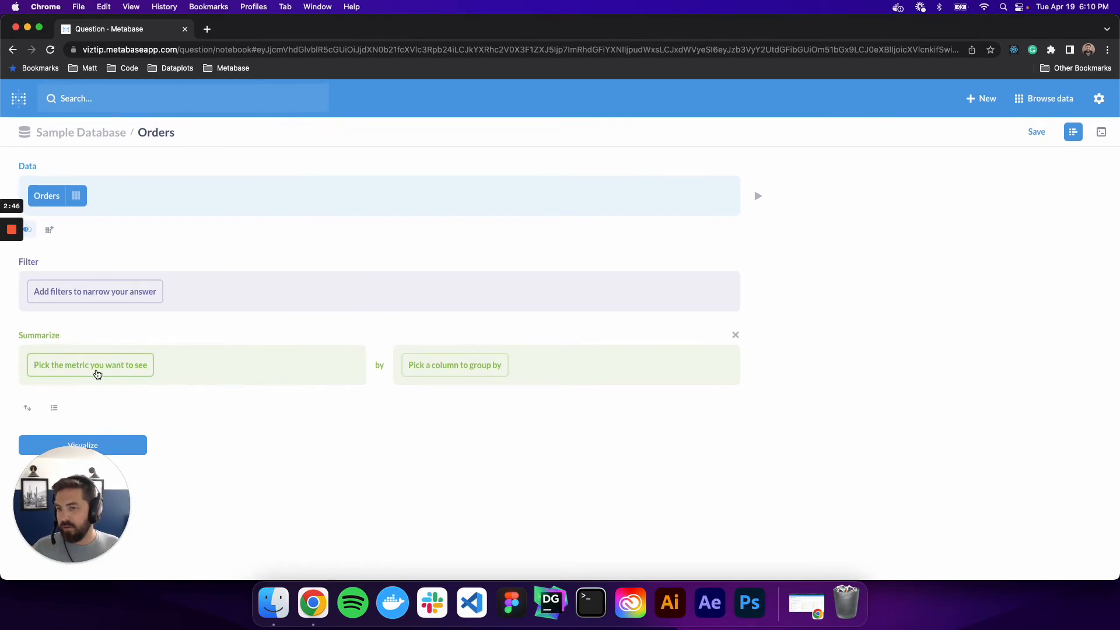
Summarize the Orders data by count of rows, grouped by Created At by month.
{"action": "left_click", "coordinate": [98, 374]}
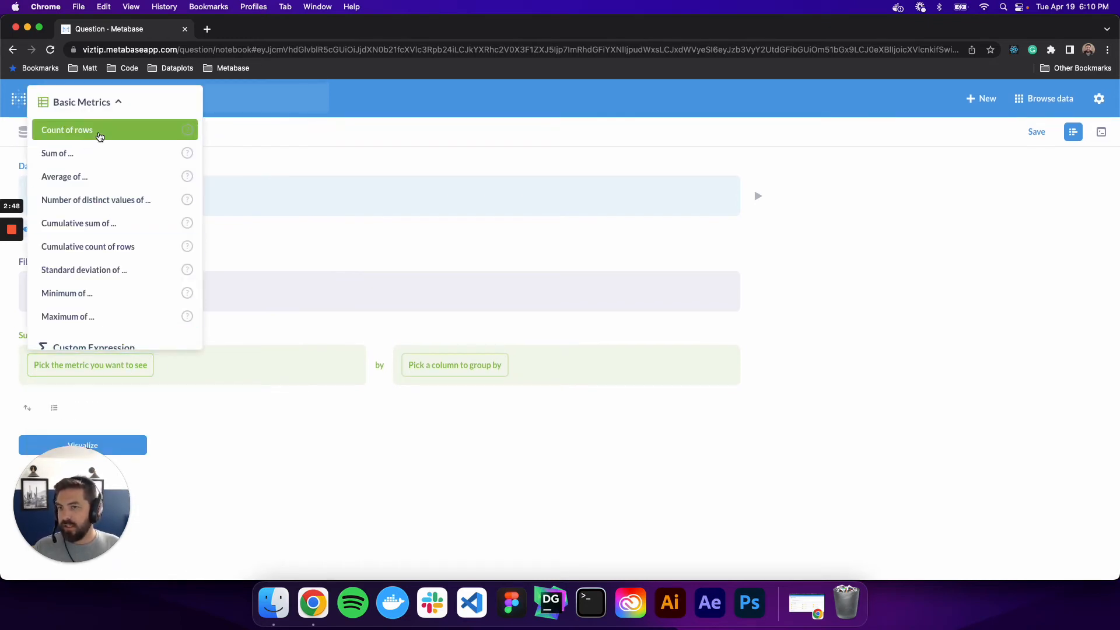
{"action": "left_click", "coordinate": [100, 132]}
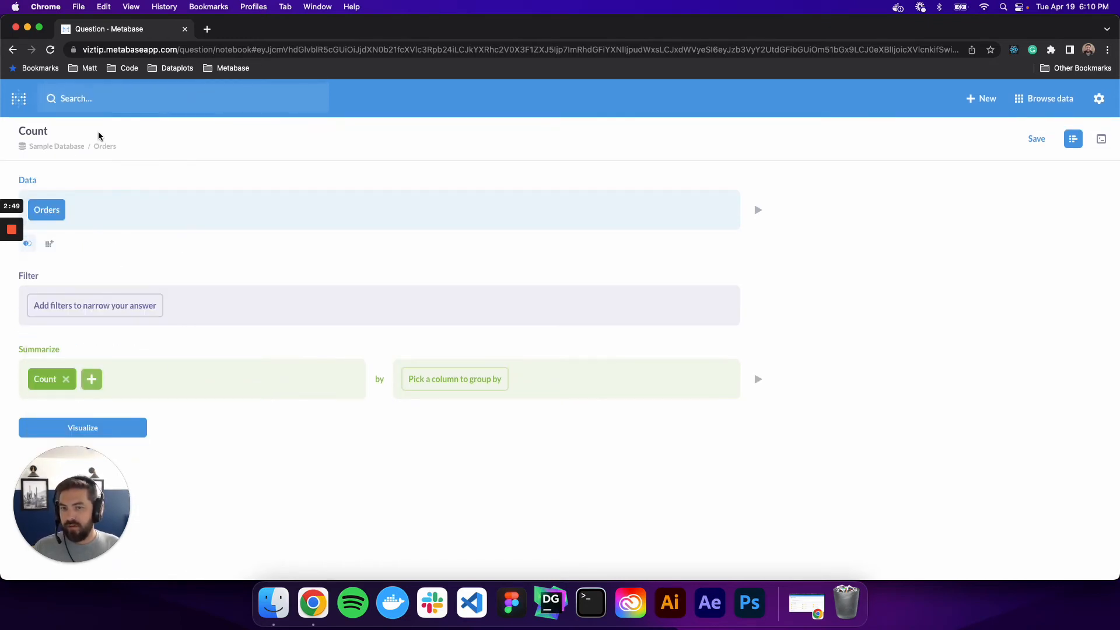
{"action": "left_click", "coordinate": [483, 385]}
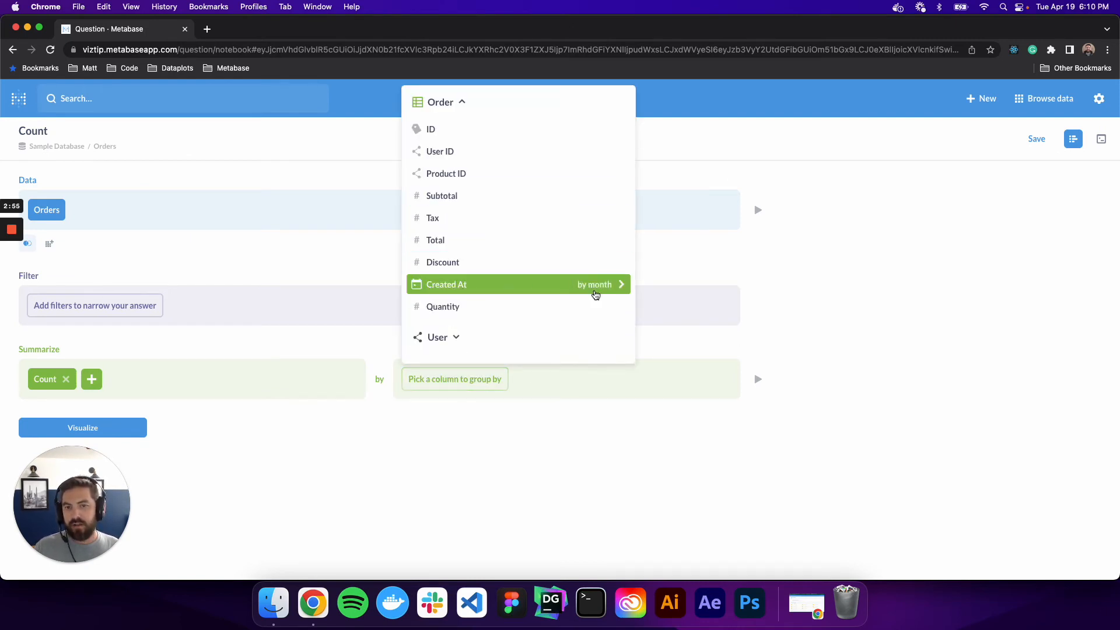
{"action": "left_click", "coordinate": [606, 291]}
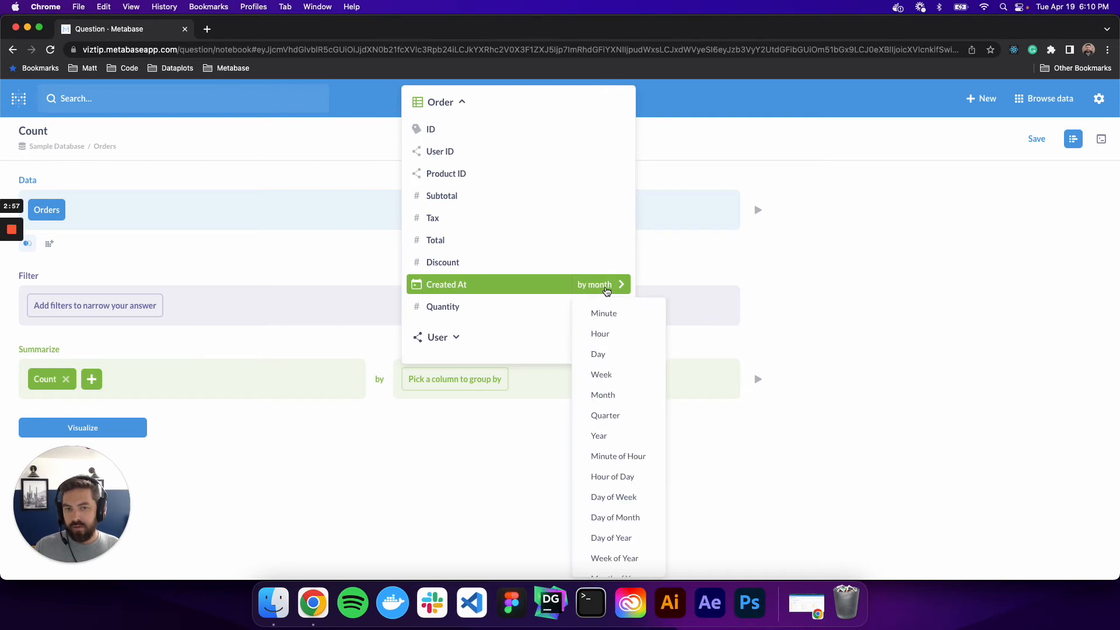
{"action": "scroll", "coordinate": [634, 437], "scroll_direction": "down", "scroll_amount": 1}
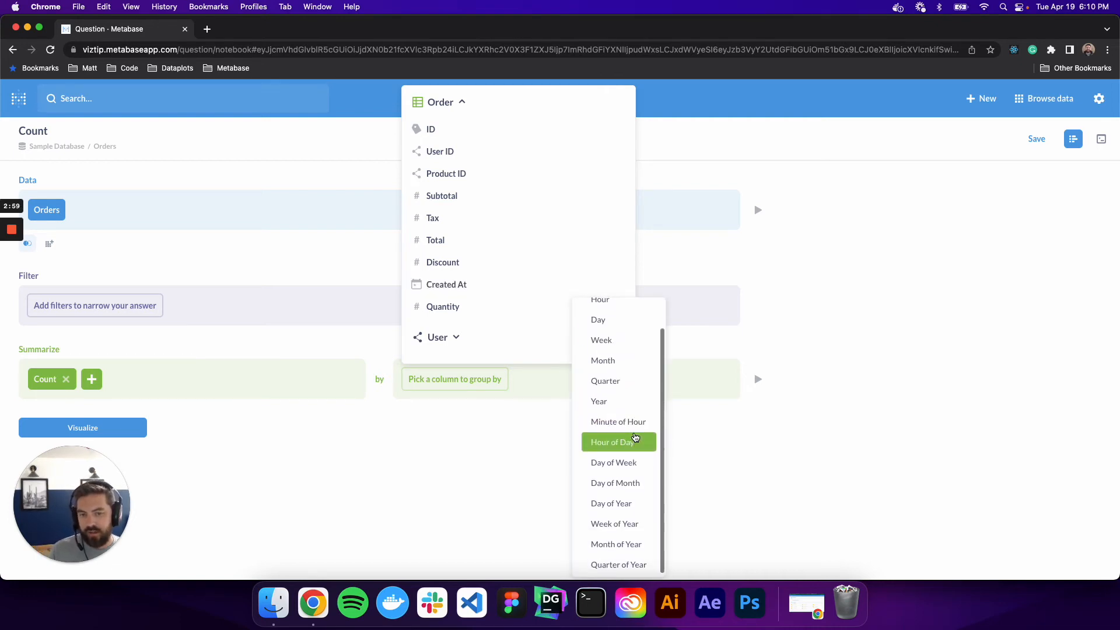
{"action": "scroll", "coordinate": [630, 426], "scroll_direction": "up", "scroll_amount": 3}
{"action": "left_click", "coordinate": [619, 401]}
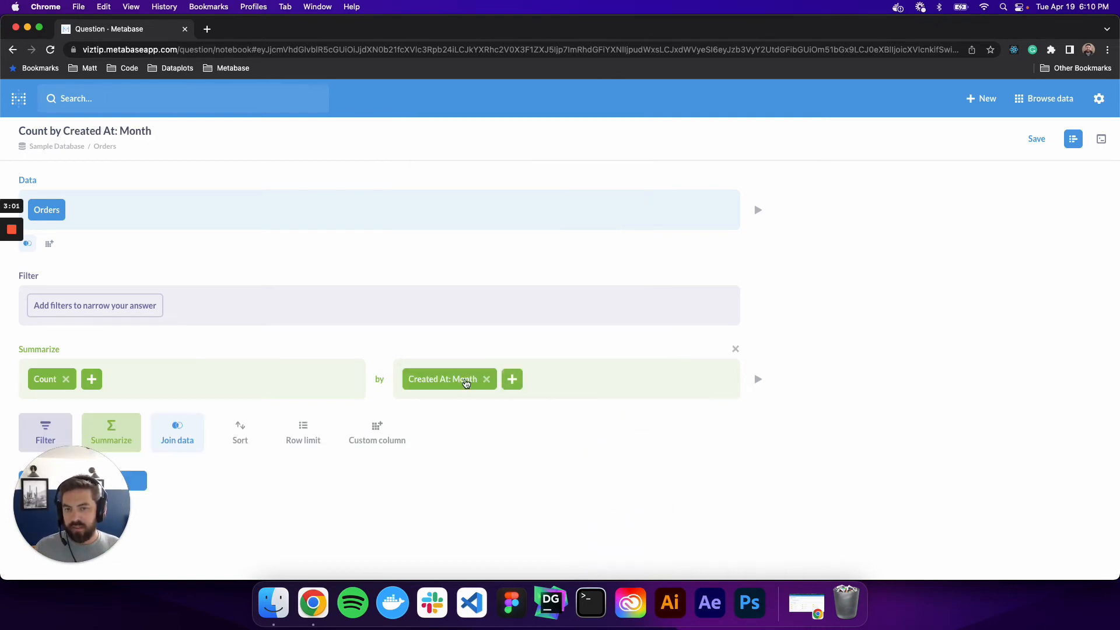
View the SQL generated for this question and close it without converting the question.
{"action": "left_click_drag", "start_coordinate": [89, 487], "coordinate": [510, 532]}
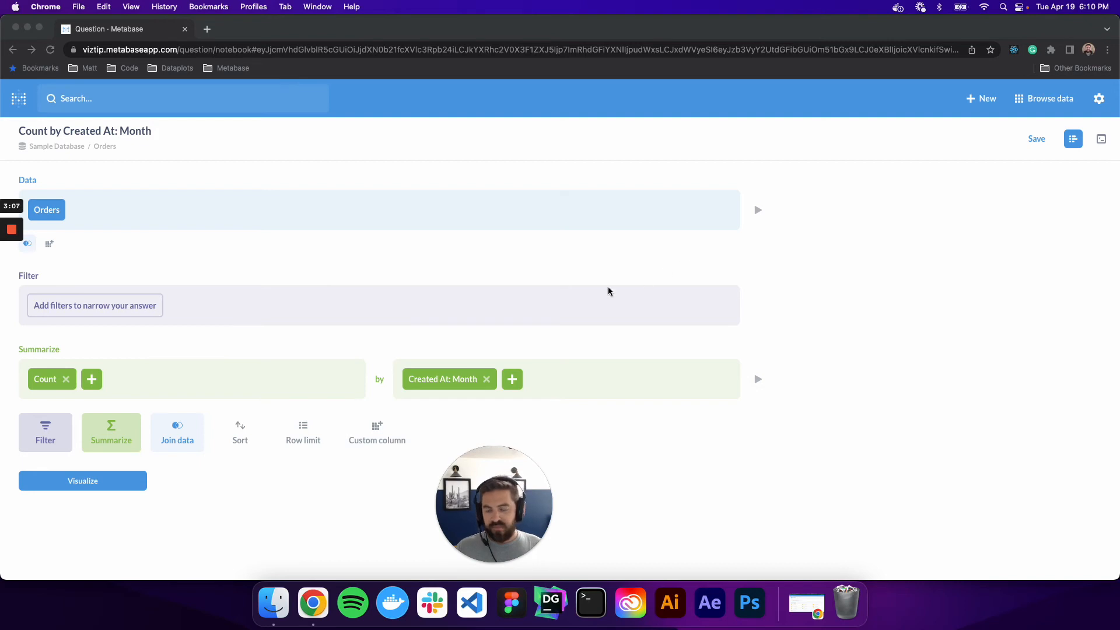
{"action": "left_click", "coordinate": [1103, 152]}
{"action": "left_click", "coordinate": [1101, 140]}
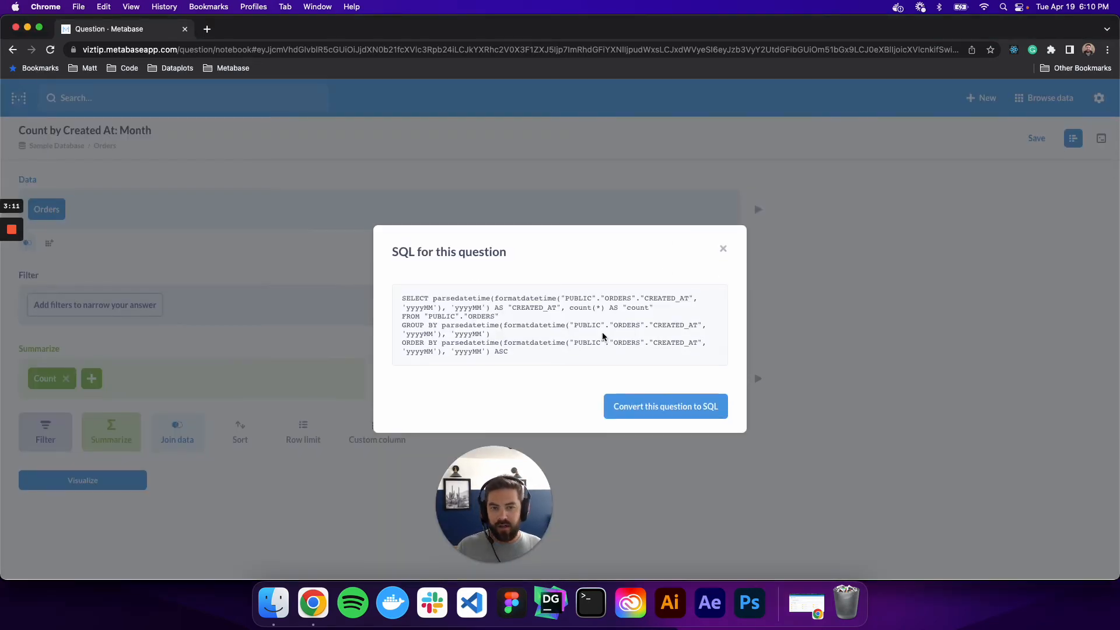
{"action": "left_click", "coordinate": [723, 251]}
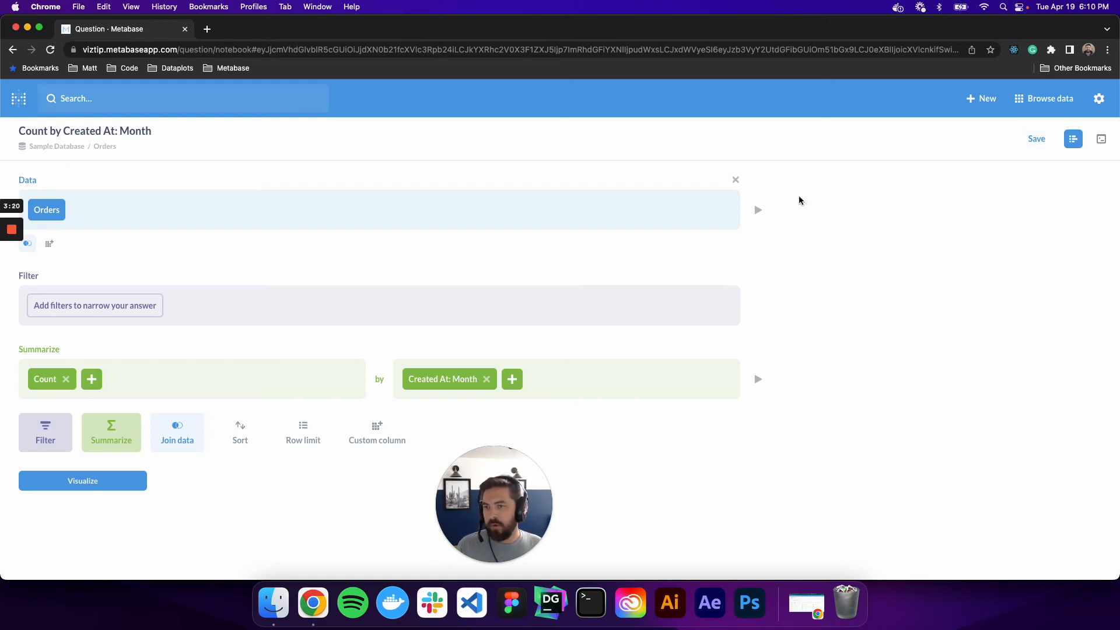
Visualize the question's count of orders by month.
{"action": "left_click", "coordinate": [79, 486]}
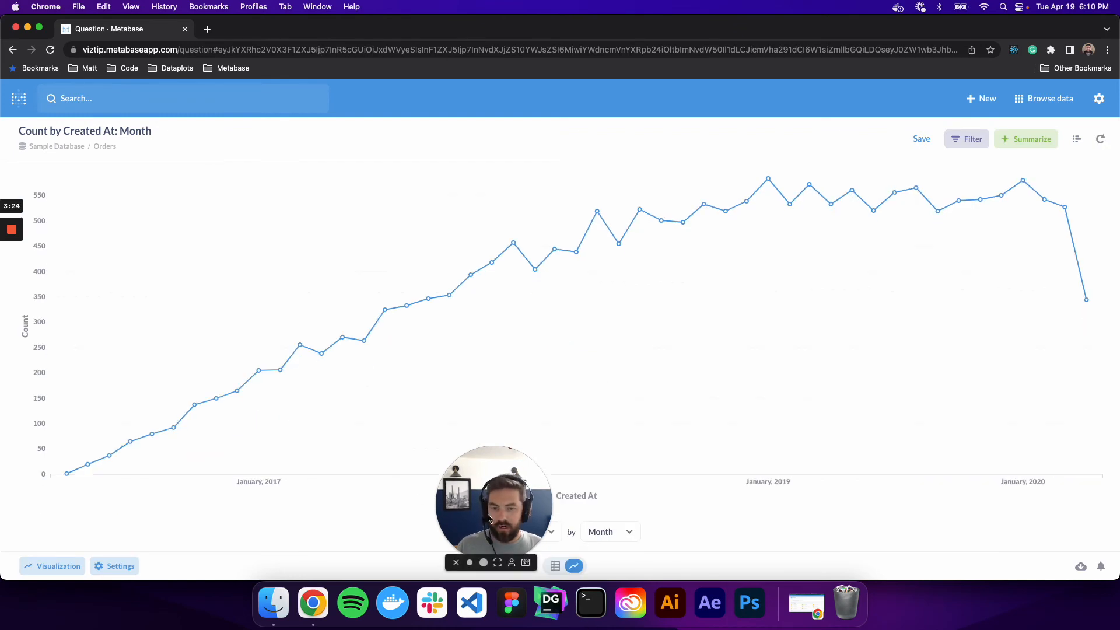
{"action": "left_click_drag", "start_coordinate": [502, 493], "coordinate": [117, 497]}
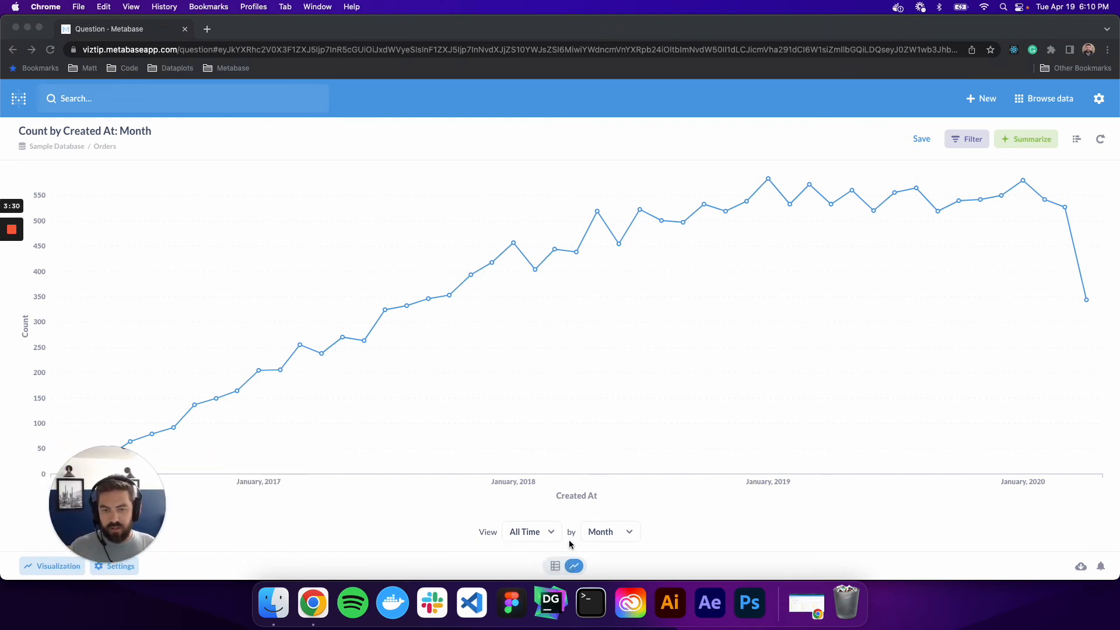
Try grouping the chart's Created At axis by year and by quarter, and return it to month.
{"action": "left_click", "coordinate": [630, 534]}
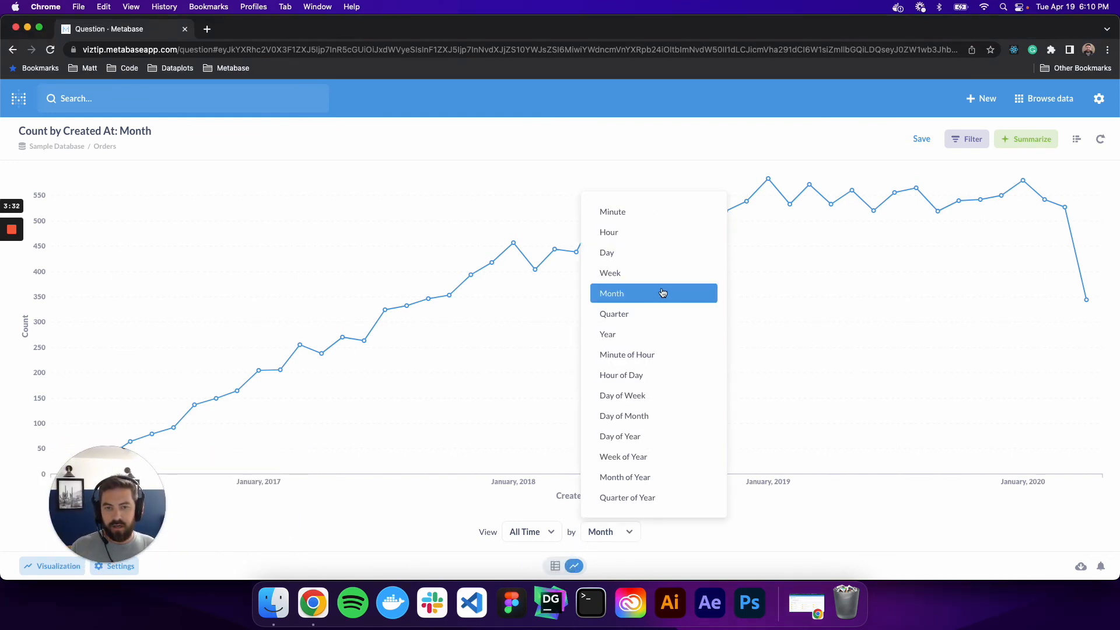
{"action": "left_click", "coordinate": [642, 333]}
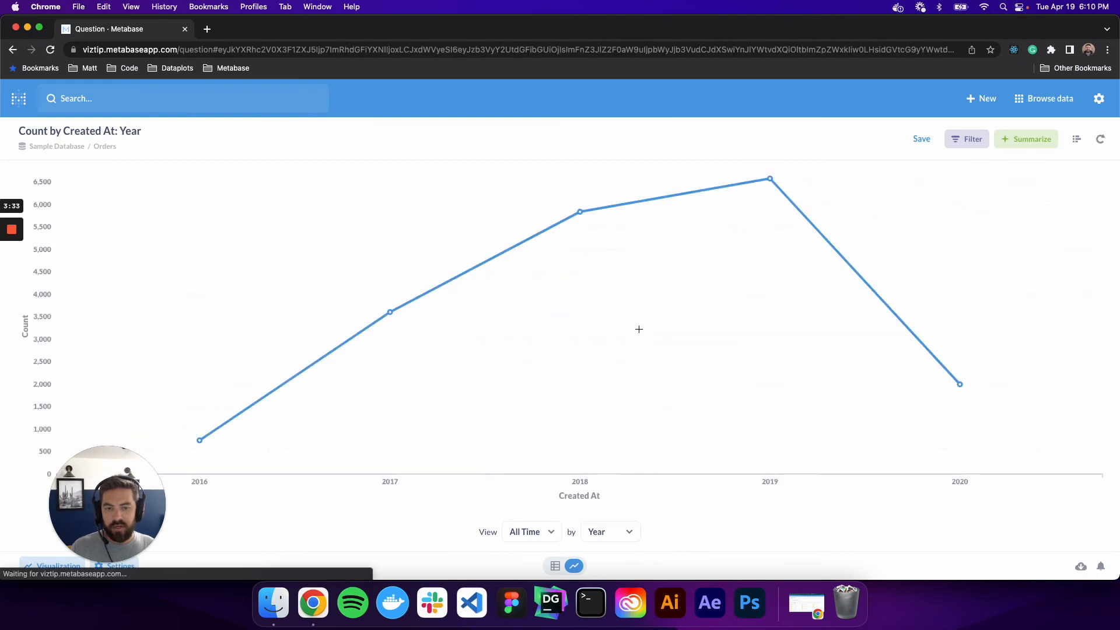
{"action": "left_click", "coordinate": [629, 534]}
{"action": "left_click", "coordinate": [631, 316]}
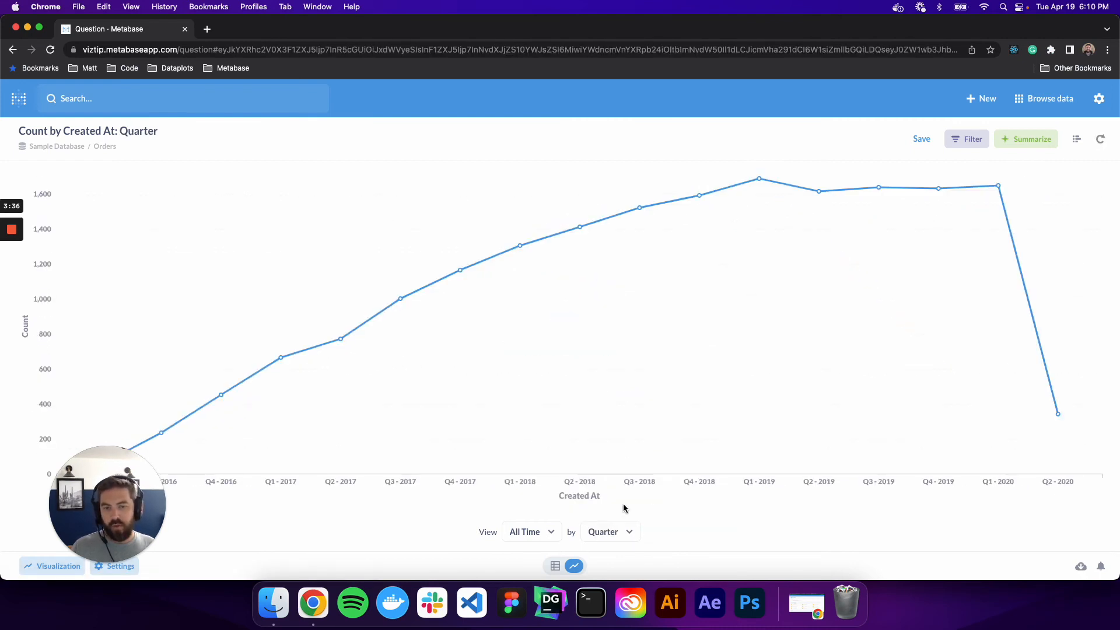
{"action": "left_click", "coordinate": [623, 530]}
{"action": "left_click", "coordinate": [636, 295]}
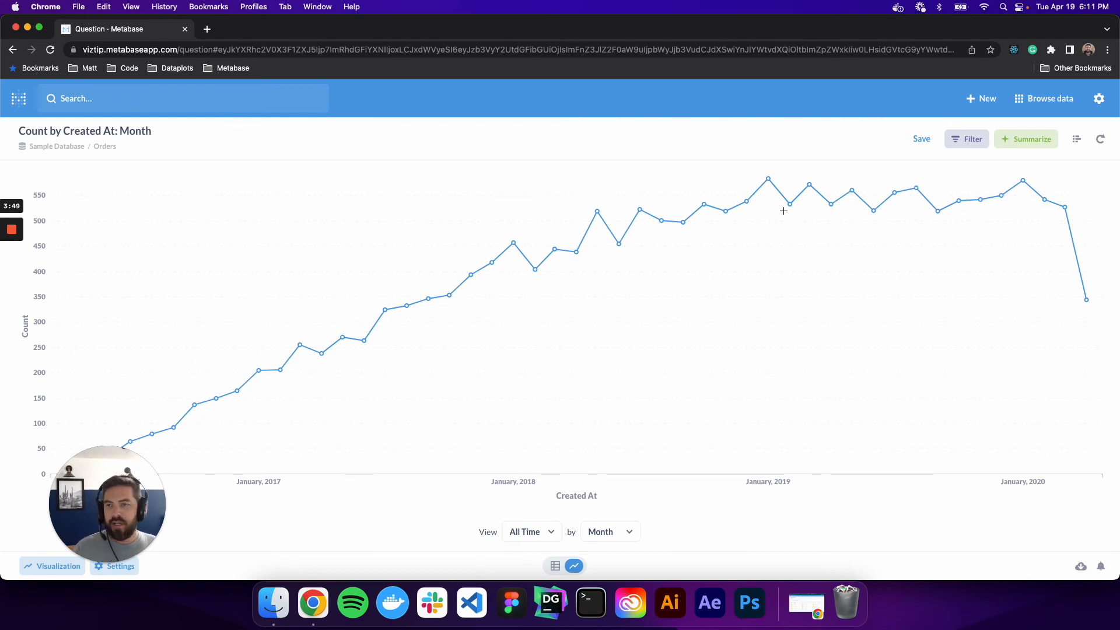
Return to the home page without saving the question and open the Sample Database's list of tables.
{"action": "left_click", "coordinate": [25, 106]}
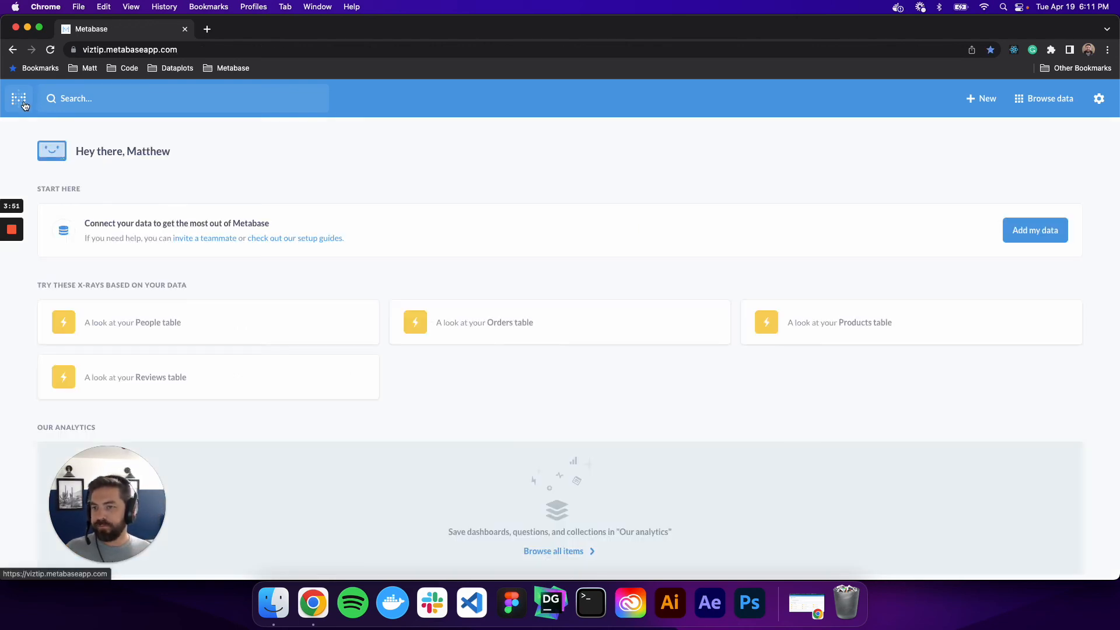
{"action": "scroll", "coordinate": [343, 400], "scroll_direction": "down", "scroll_amount": 3}
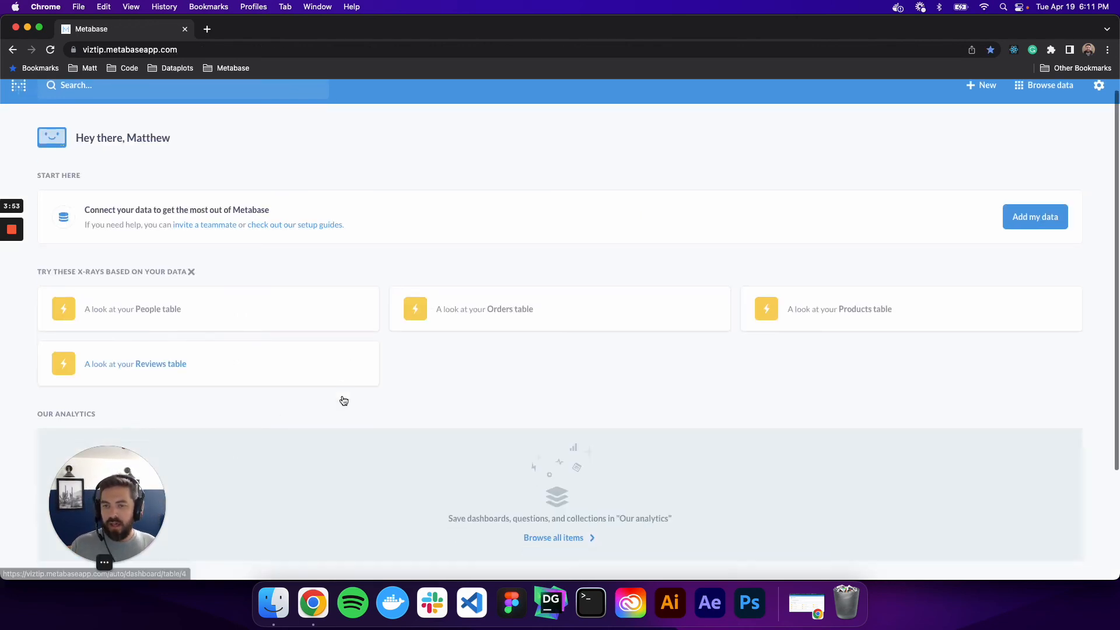
{"action": "left_click_drag", "start_coordinate": [119, 497], "coordinate": [556, 497]}
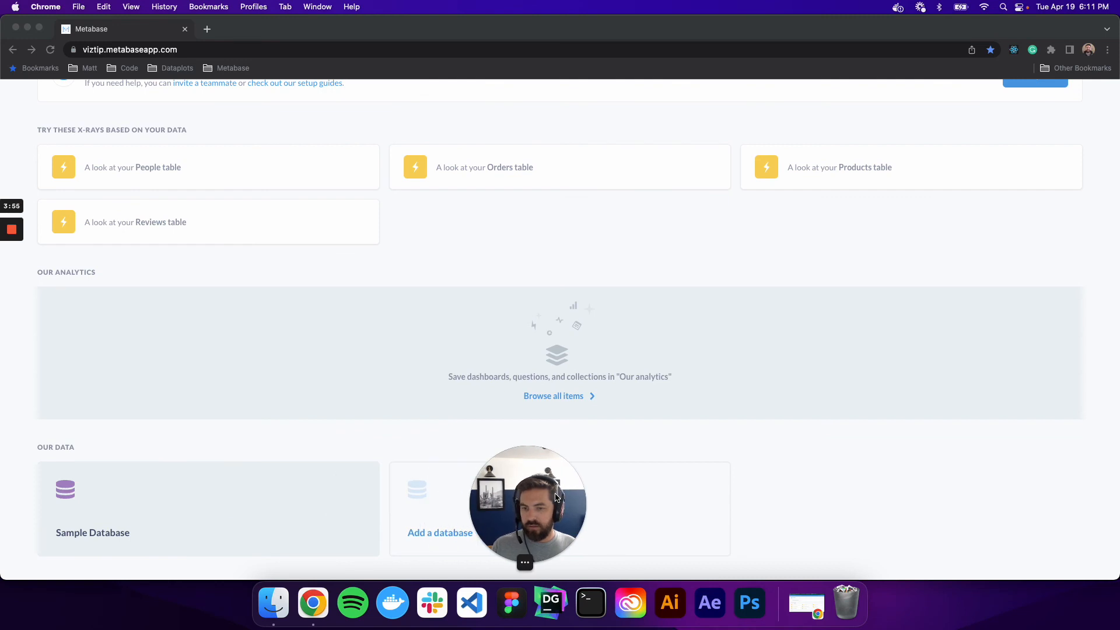
{"action": "left_click", "coordinate": [88, 543]}
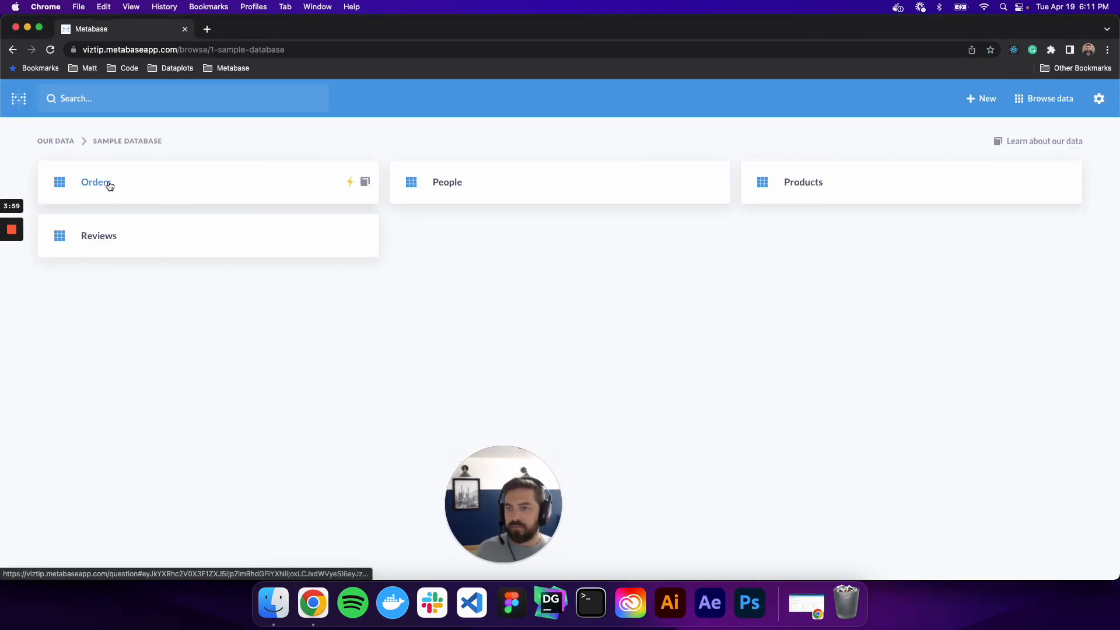
Open the data reference of the Orders table and examine its details, its fields and the questions about it.
{"action": "left_click", "coordinate": [365, 183]}
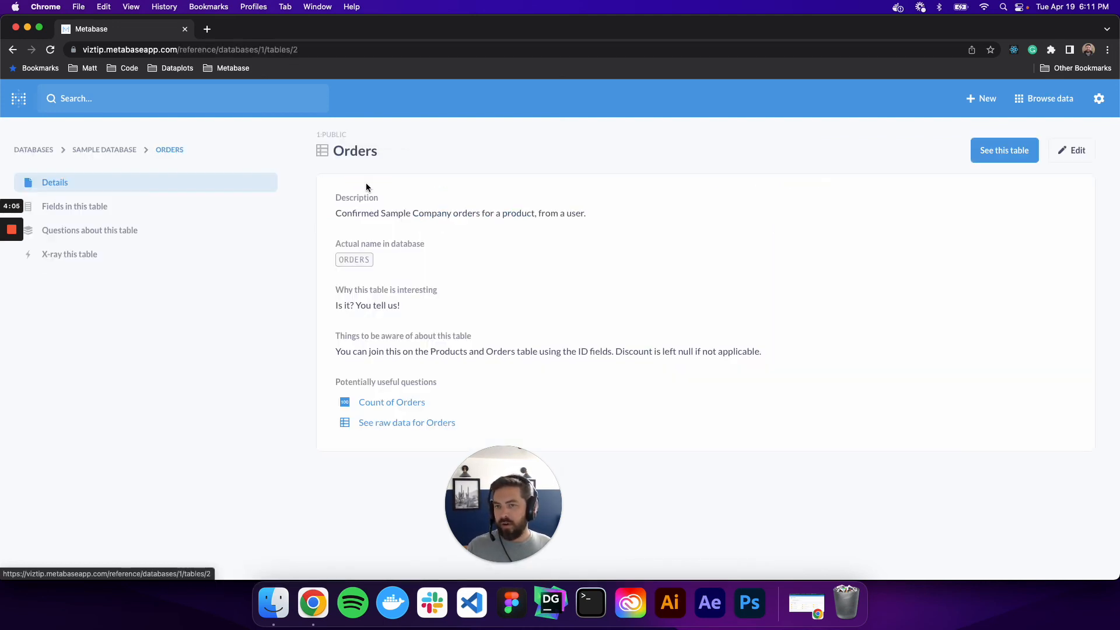
{"action": "left_click", "coordinate": [130, 207]}
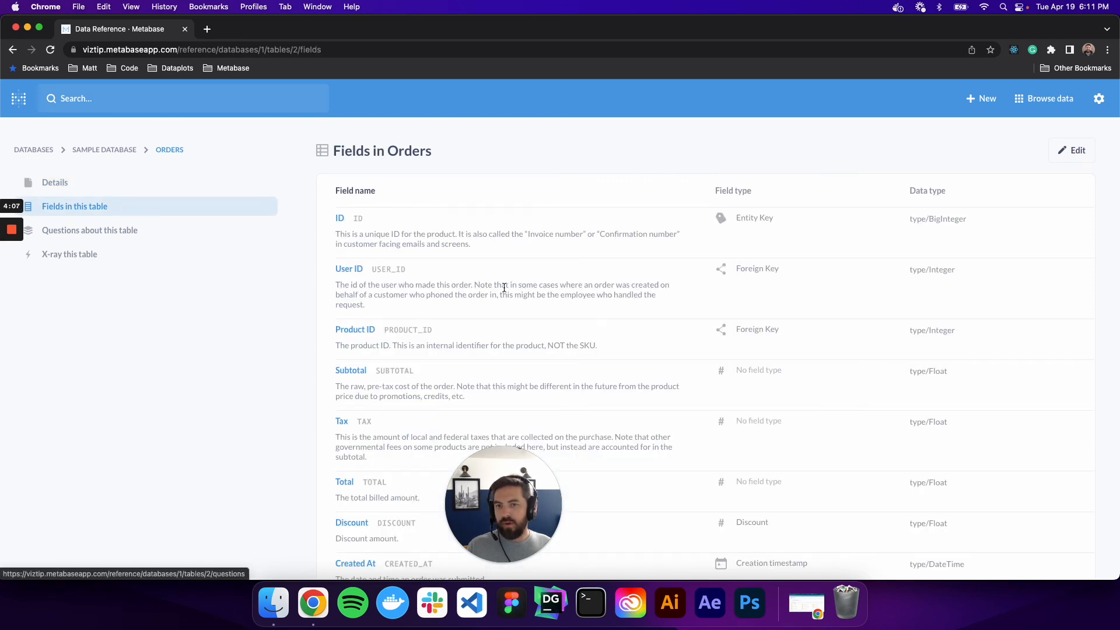
{"action": "scroll", "coordinate": [504, 259], "scroll_direction": "down", "scroll_amount": 2}
{"action": "scroll", "coordinate": [134, 228], "scroll_direction": "up", "scroll_amount": 2}
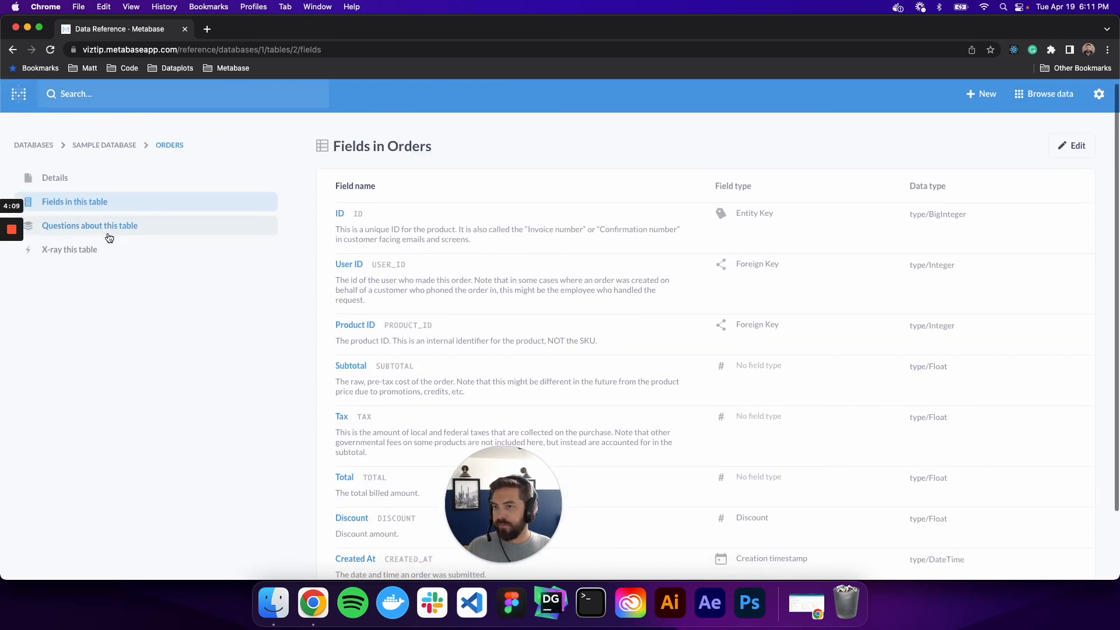
{"action": "left_click", "coordinate": [134, 227]}
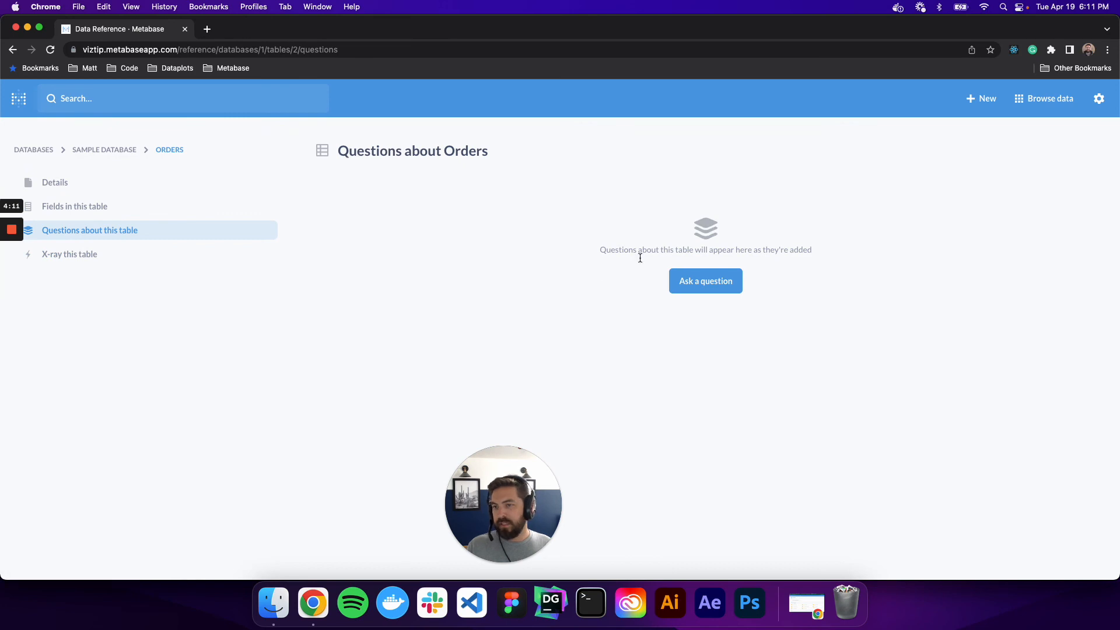
Open the X-ray of the Orders table from its data reference.
{"action": "left_click", "coordinate": [95, 254]}
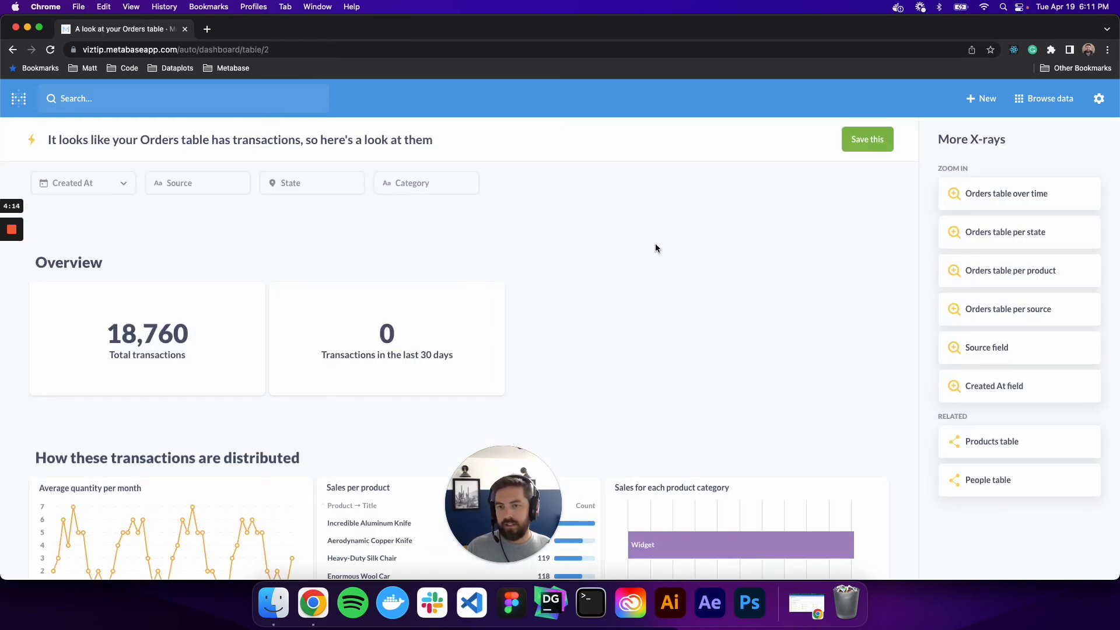
{"action": "left_click_drag", "start_coordinate": [523, 481], "coordinate": [732, 270]}
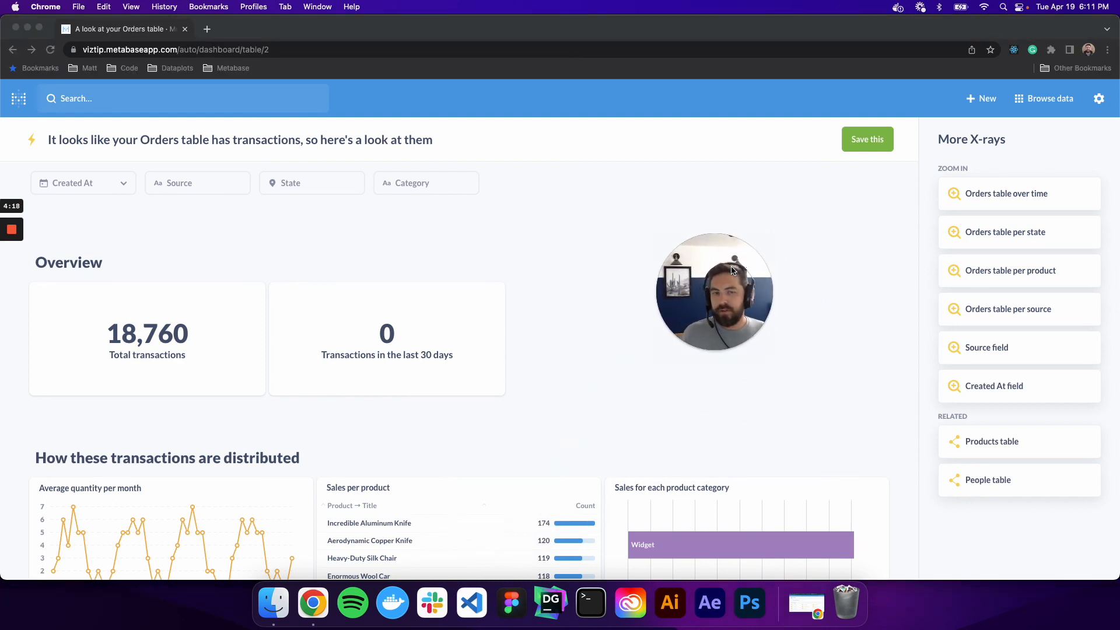